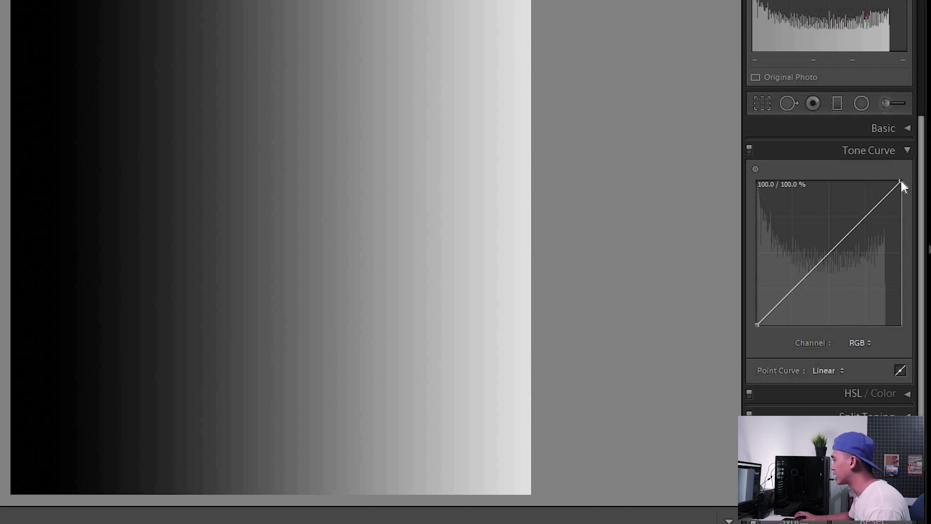
pyautogui.moveTo(900, 180); pyautogui.dragTo(916, 337)
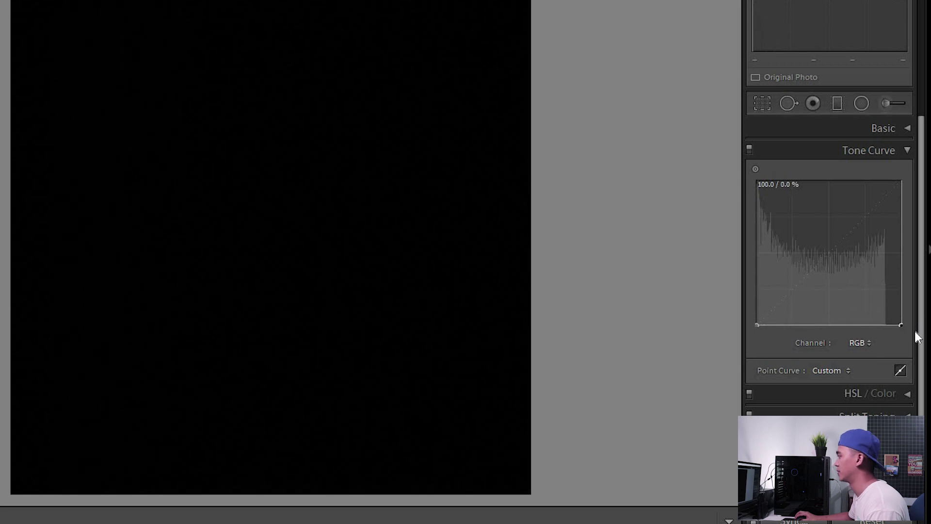
pyautogui.moveTo(918, 335); pyautogui.dragTo(922, 182)
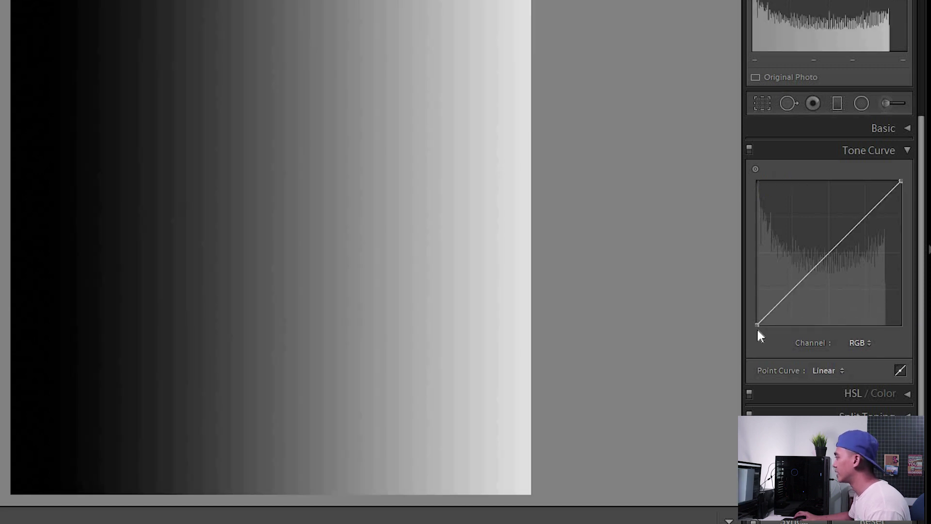
pyautogui.moveTo(757, 325)
pyautogui.mouseDown()
pyautogui.moveTo(705, 171)
pyautogui.moveTo(674, 339)
pyautogui.mouseUp()
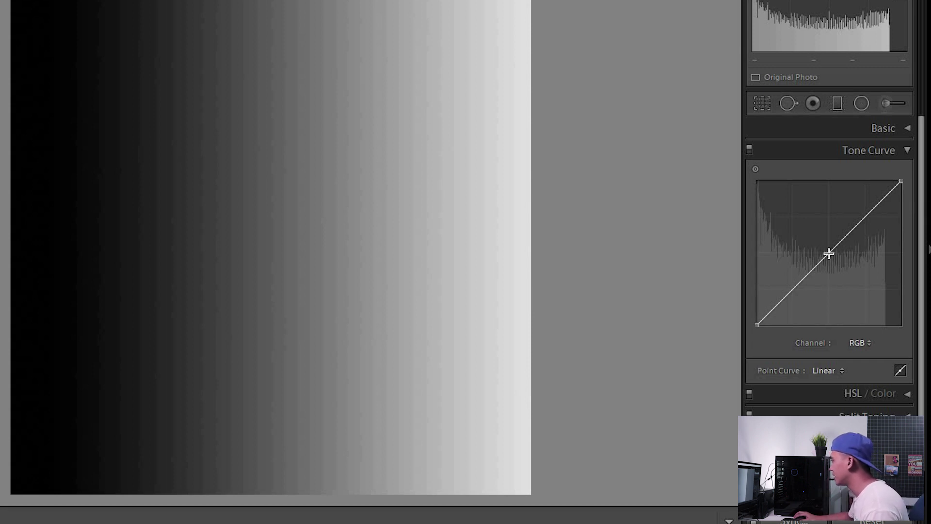
pyautogui.moveTo(830, 256); pyautogui.dragTo(829, 205)
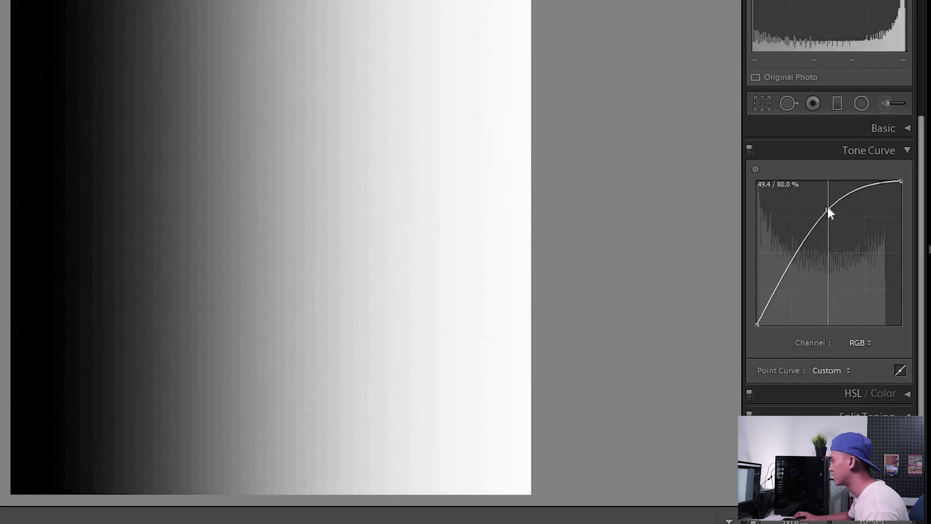
pyautogui.moveTo(827, 204); pyautogui.dragTo(830, 302)
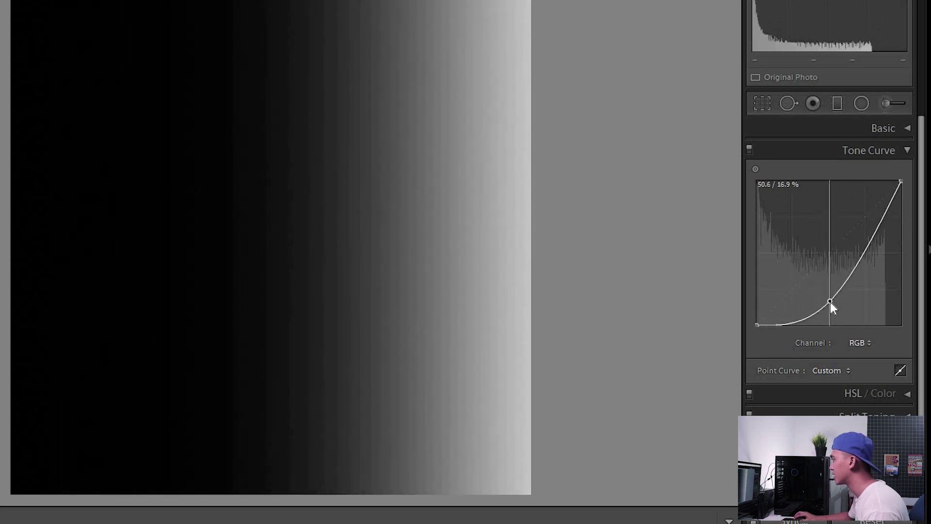
pyautogui.doubleClick(831, 302)
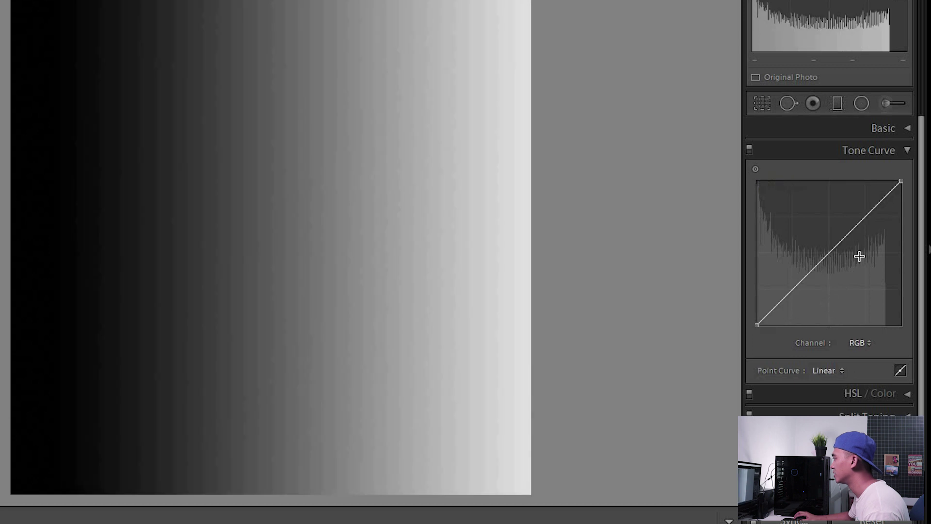
pyautogui.click(866, 217)
pyautogui.moveTo(866, 217)
pyautogui.mouseDown()
pyautogui.moveTo(867, 190)
pyautogui.moveTo(872, 244)
pyautogui.mouseUp()
pyautogui.doubleClick(872, 244)
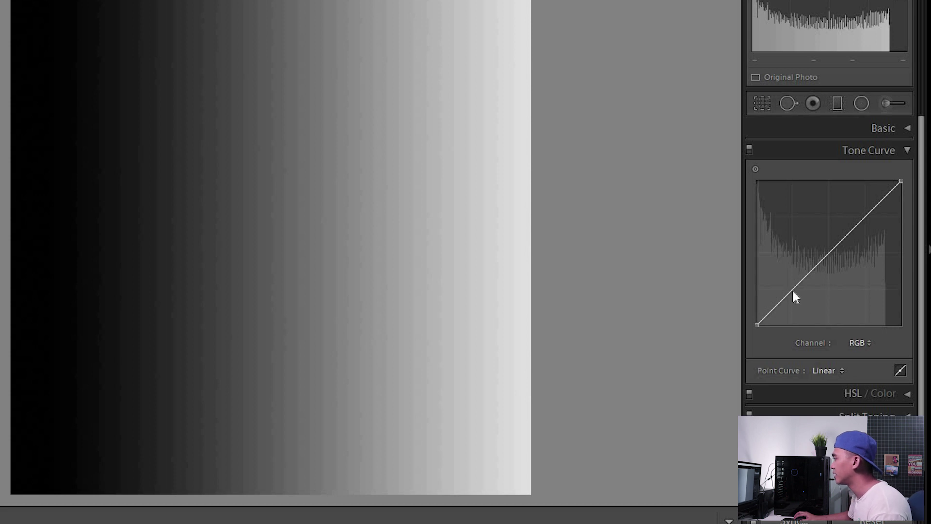
pyautogui.moveTo(792, 289)
pyautogui.mouseDown()
pyautogui.moveTo(793, 235)
pyautogui.moveTo(796, 307)
pyautogui.moveTo(796, 292)
pyautogui.mouseUp()
pyautogui.doubleClick(796, 292)
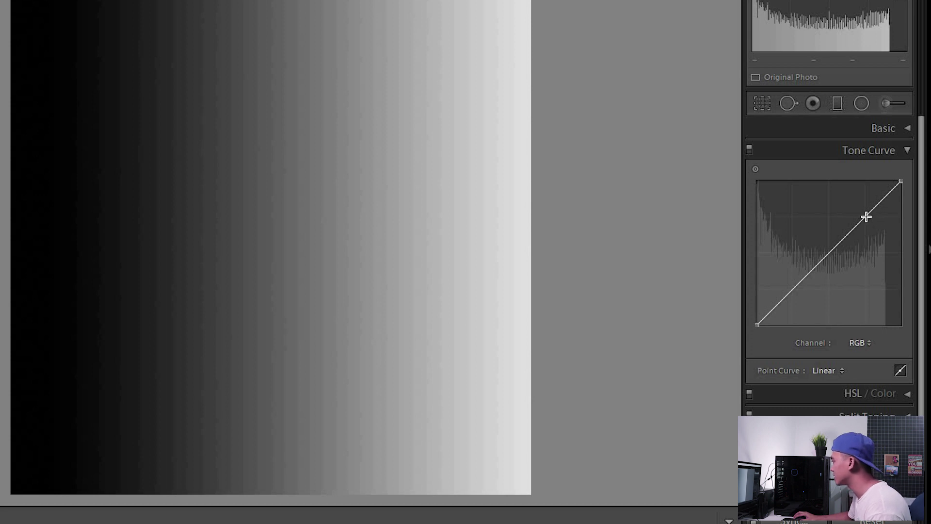
pyautogui.click(866, 218)
pyautogui.click(829, 256)
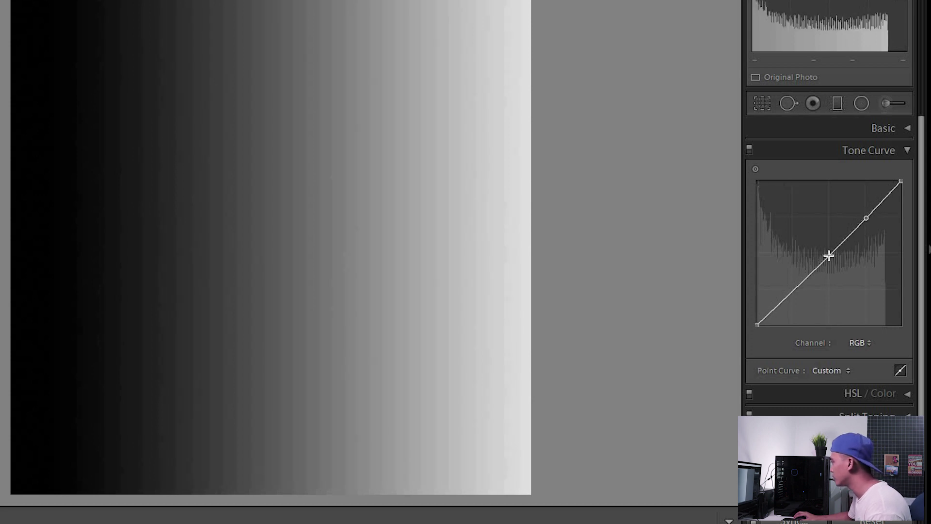
# Add a shadows point, raise the highlights, adjust the midtones and lift the black point on the gradient's curve
pyautogui.click(792, 289)
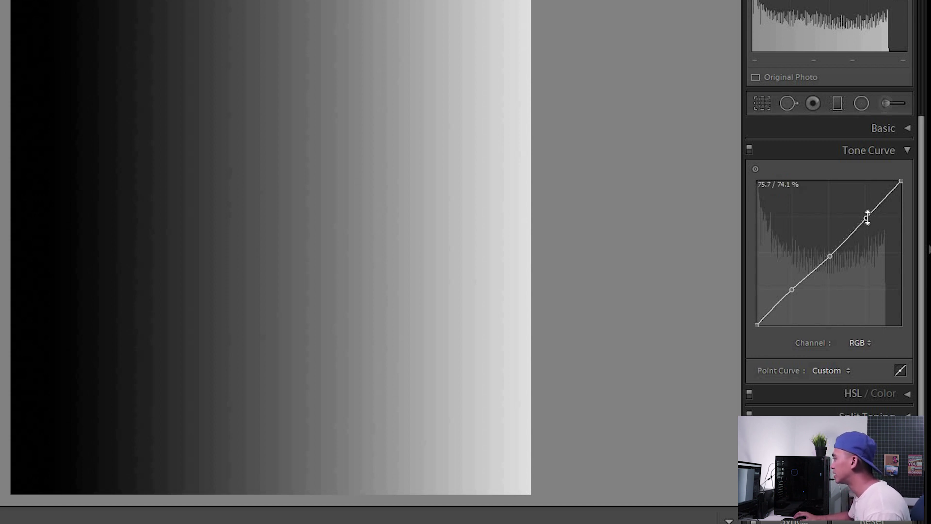
pyautogui.moveTo(867, 218); pyautogui.dragTo(865, 212)
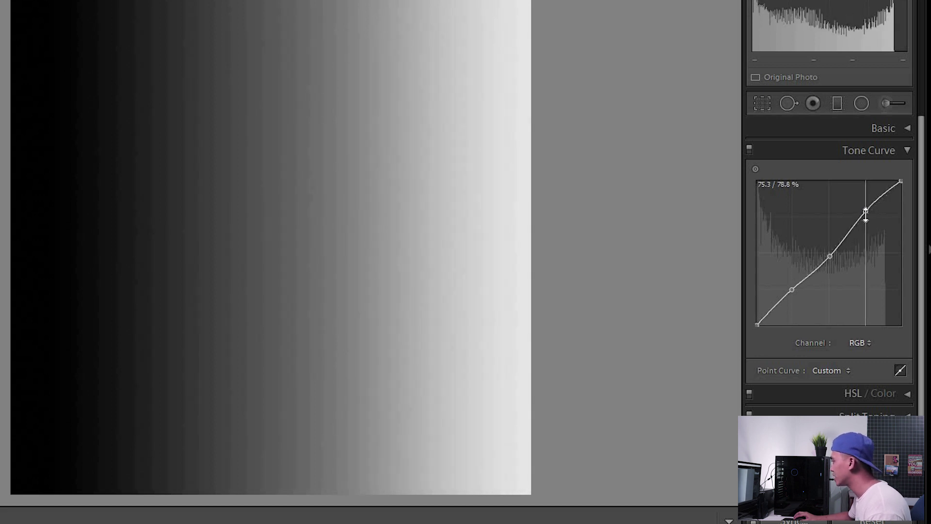
pyautogui.moveTo(830, 256); pyautogui.dragTo(829, 268)
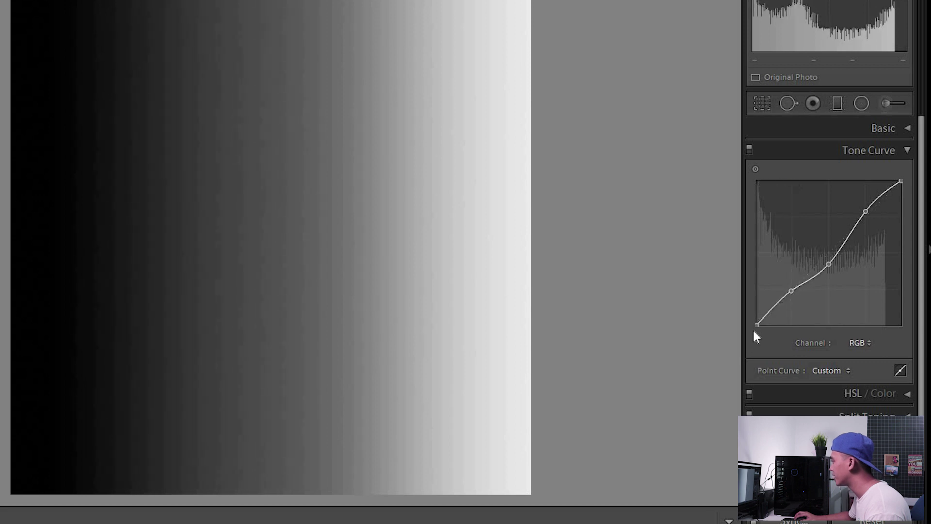
pyautogui.moveTo(752, 323); pyautogui.dragTo(745, 302)
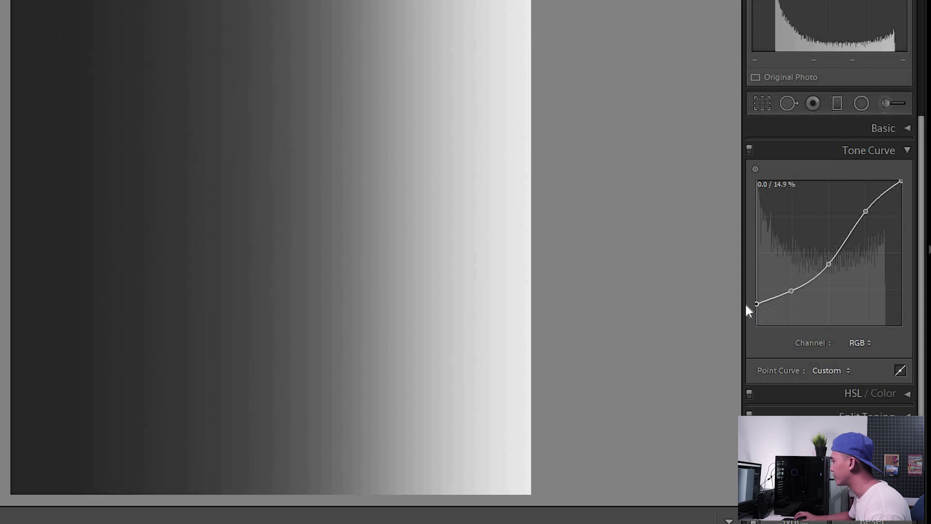
pyautogui.moveTo(756, 304); pyautogui.dragTo(755, 309)
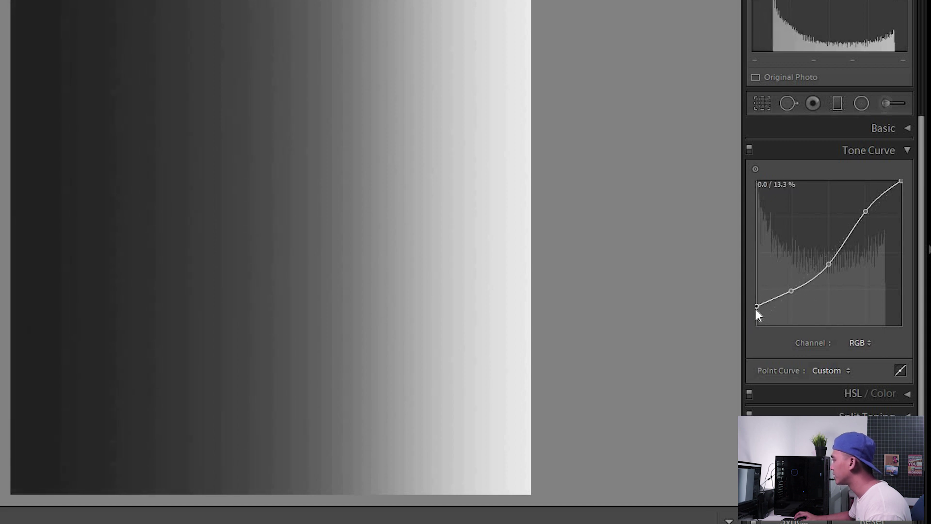
# Lower the white point, deepen the midtones and shadows into an S, then reset the curve to linear
pyautogui.moveTo(901, 182)
pyautogui.mouseDown()
pyautogui.moveTo(909, 191)
pyautogui.moveTo(902, 185)
pyautogui.mouseUp()
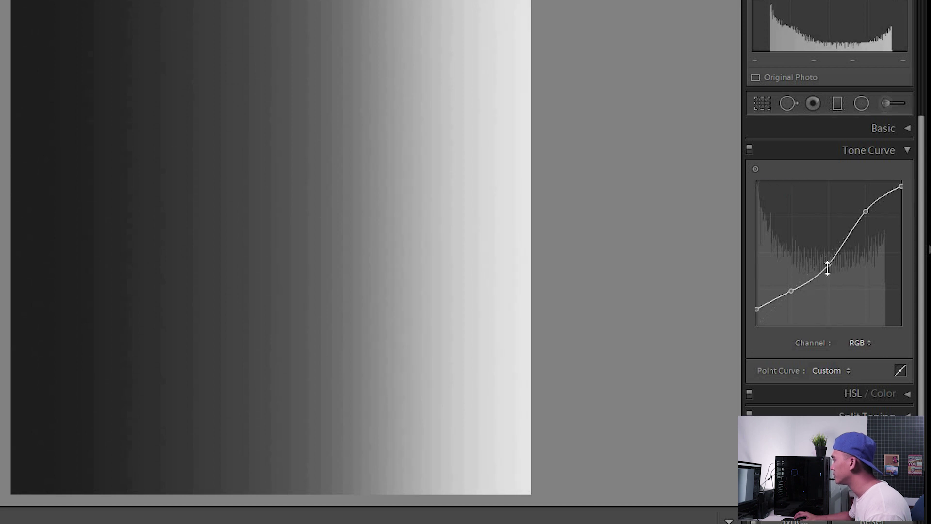
pyautogui.moveTo(828, 268); pyautogui.dragTo(827, 272)
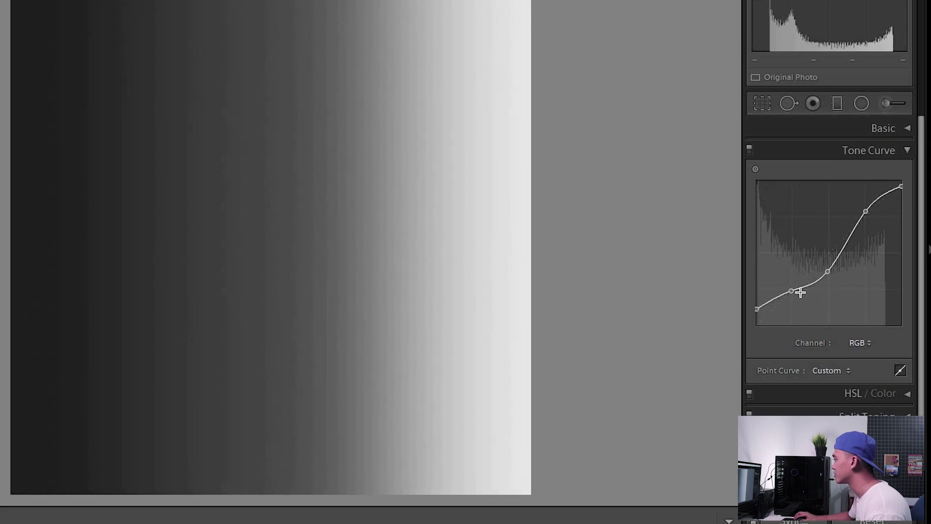
pyautogui.moveTo(794, 291); pyautogui.dragTo(791, 299)
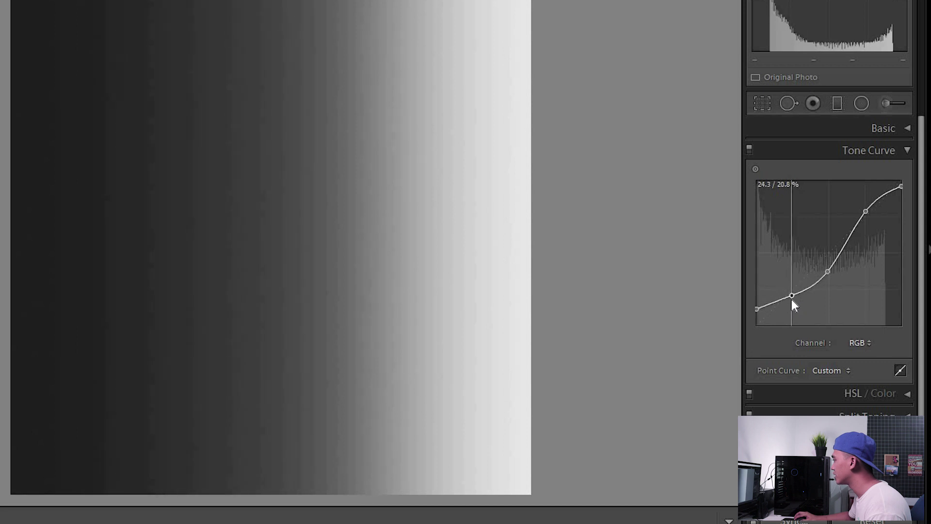
pyautogui.moveTo(757, 309); pyautogui.dragTo(756, 308)
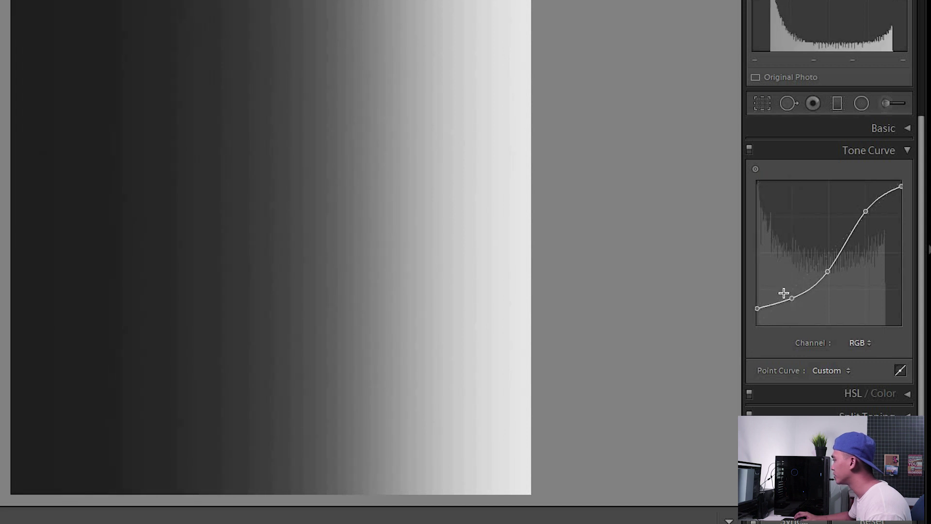
pyautogui.moveTo(901, 187)
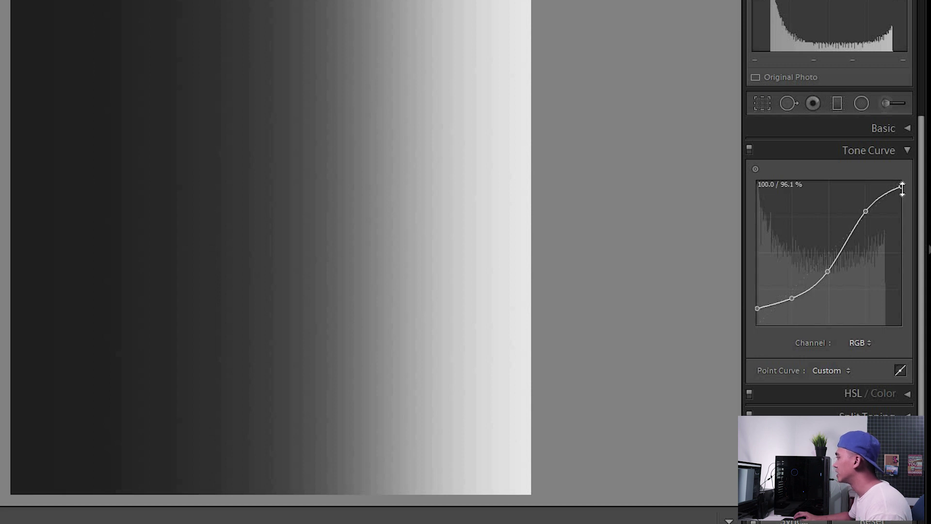
pyautogui.click(890, 520)
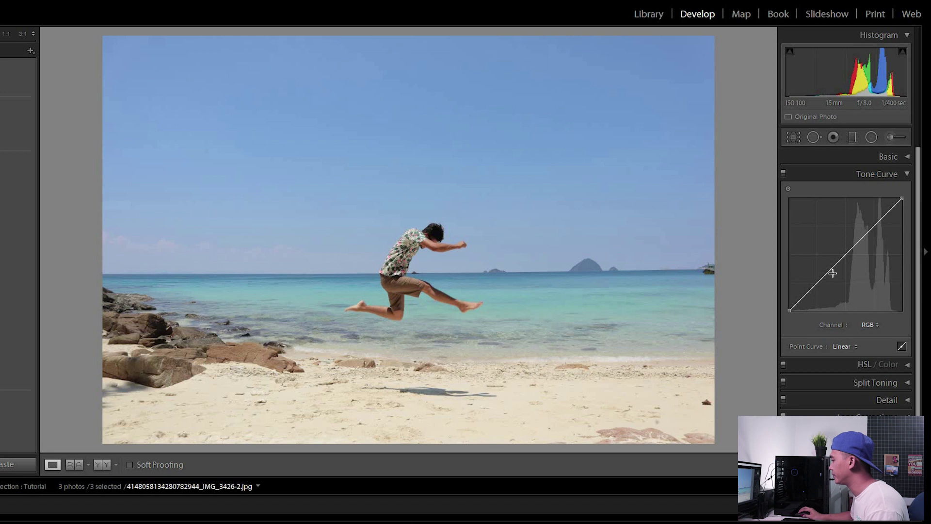
# Add a highlights point to the beach photo's RGB tone curve
pyautogui.click(875, 226)
# Add midtones and shadows points, raise highlights, lower midtones and shadows, lift blacks, and lower whites slightly
pyautogui.click(847, 256)
pyautogui.click(817, 285)
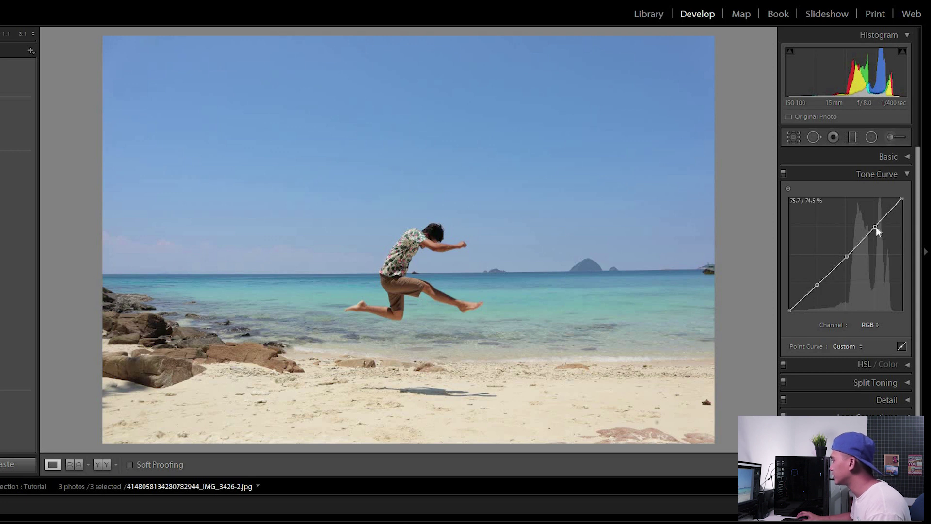
pyautogui.moveTo(875, 226); pyautogui.dragTo(875, 222)
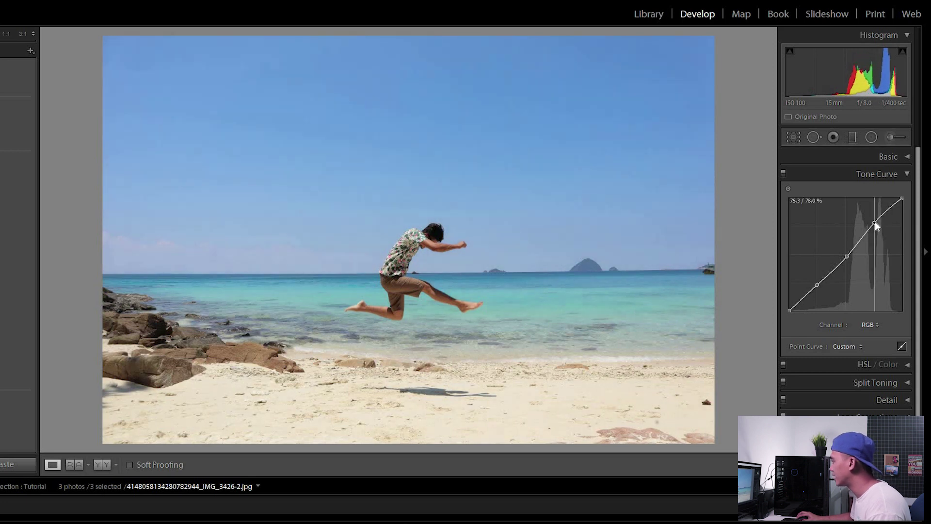
pyautogui.moveTo(848, 256); pyautogui.dragTo(845, 262)
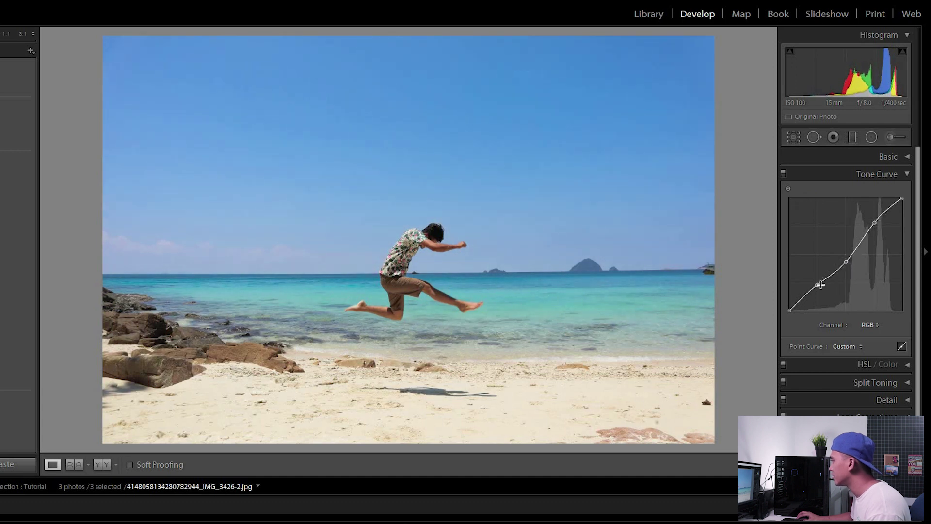
pyautogui.moveTo(818, 286); pyautogui.dragTo(816, 290)
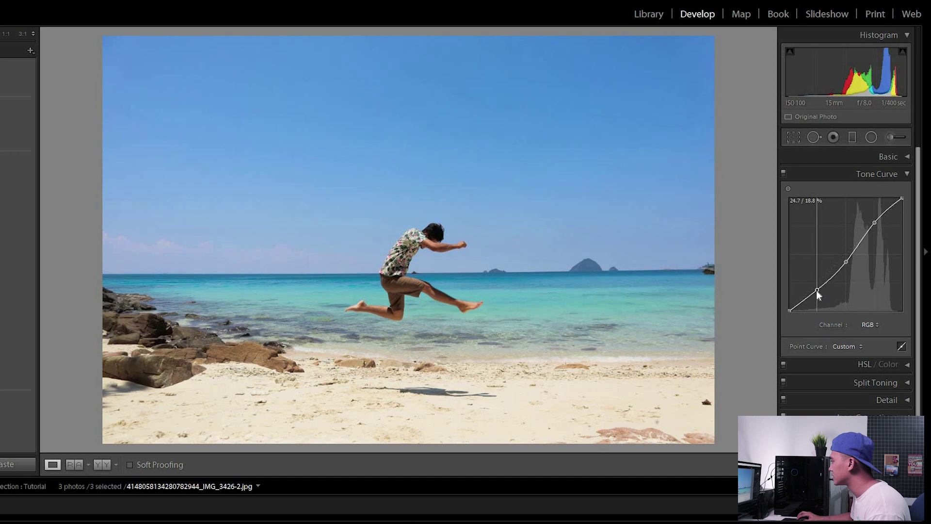
pyautogui.moveTo(789, 311); pyautogui.dragTo(784, 306)
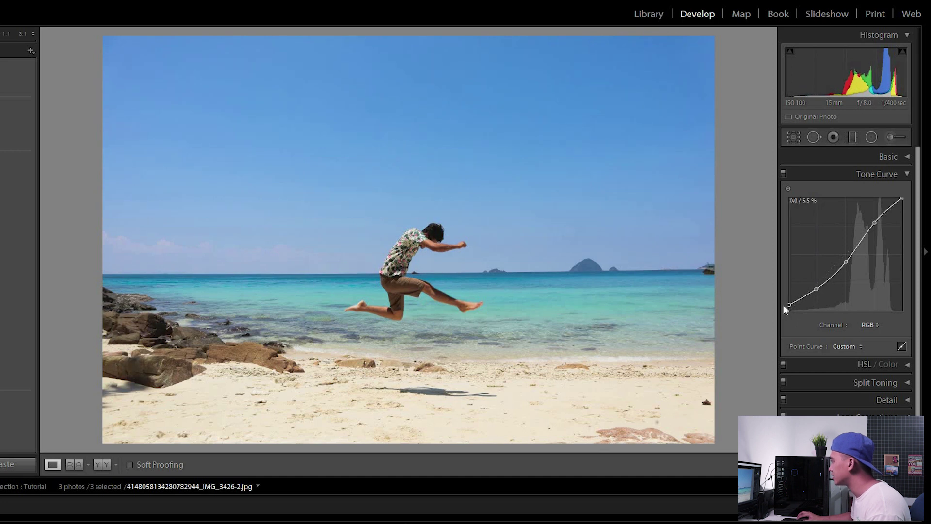
pyautogui.moveTo(903, 199); pyautogui.dragTo(903, 203)
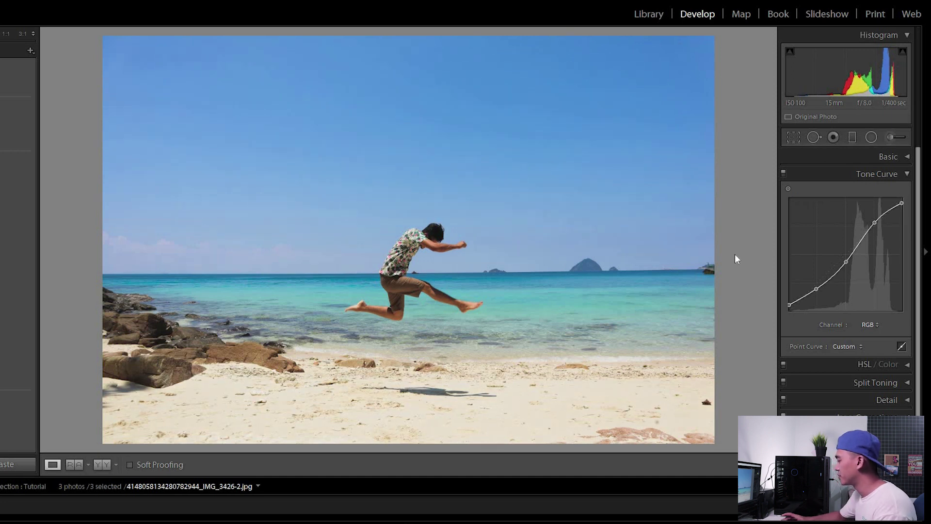
# Toggle Before/After with \ several times to compare the edit, then move to the grey gradient image
pyautogui.press('\\')
pyautogui.press('\\')
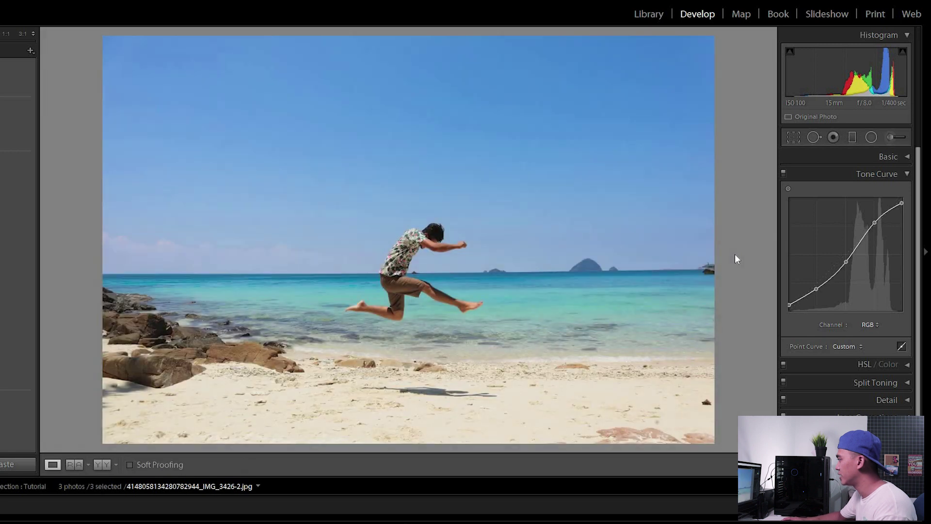
pyautogui.press('\\')
pyautogui.press('\\')
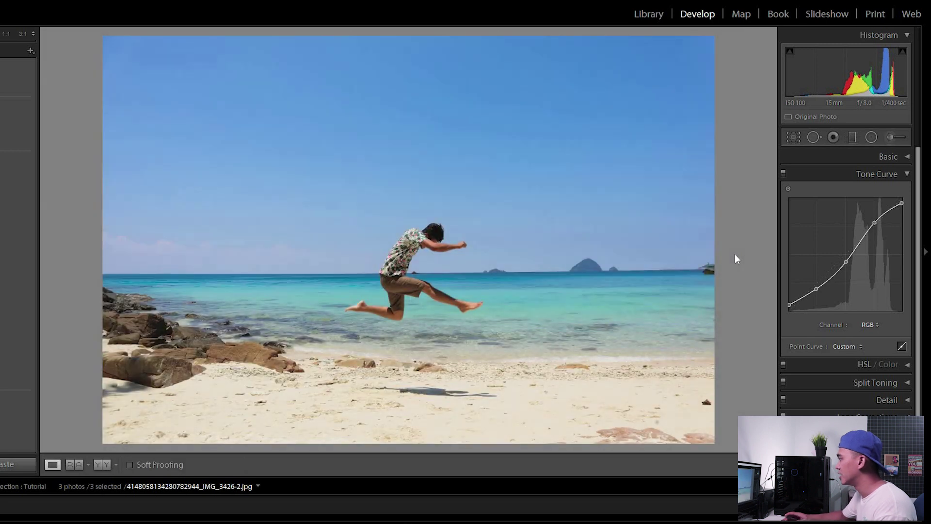
pyautogui.press('\\')
pyautogui.press('\\')
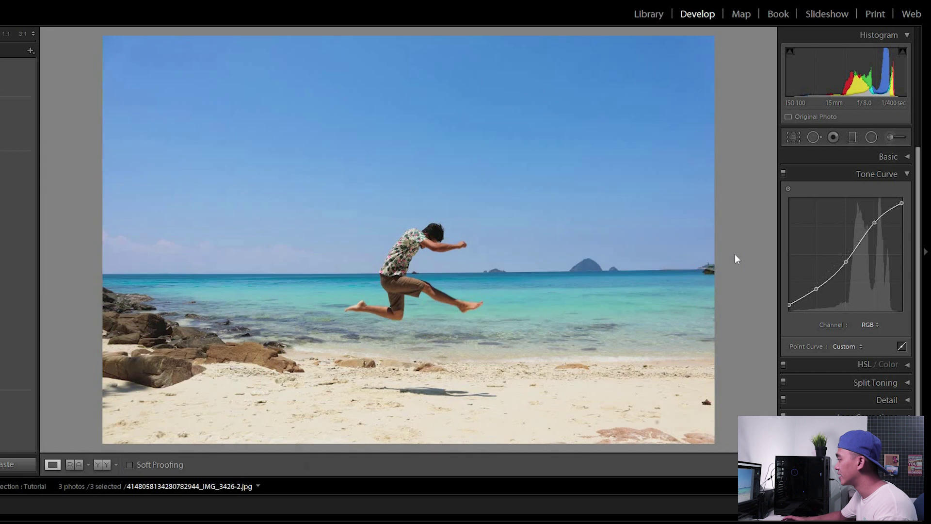
pyautogui.press('\\')
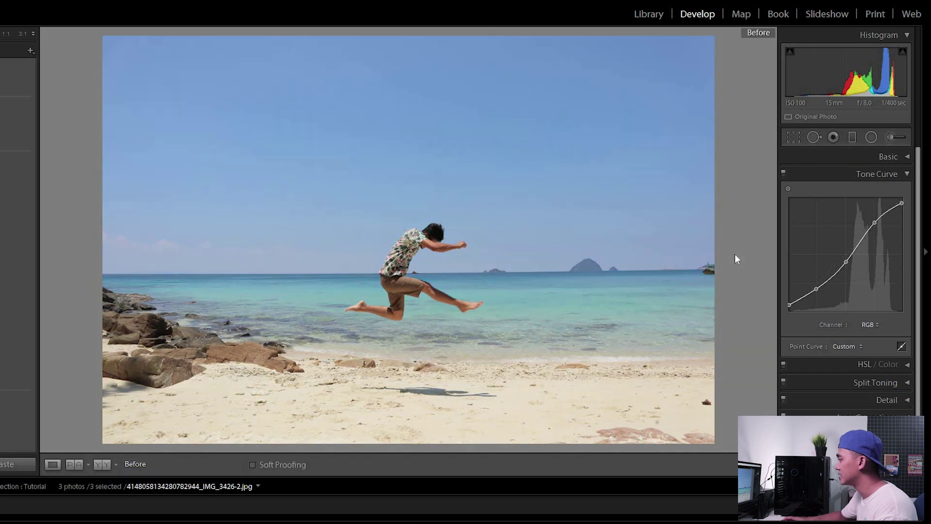
pyautogui.press('\\')
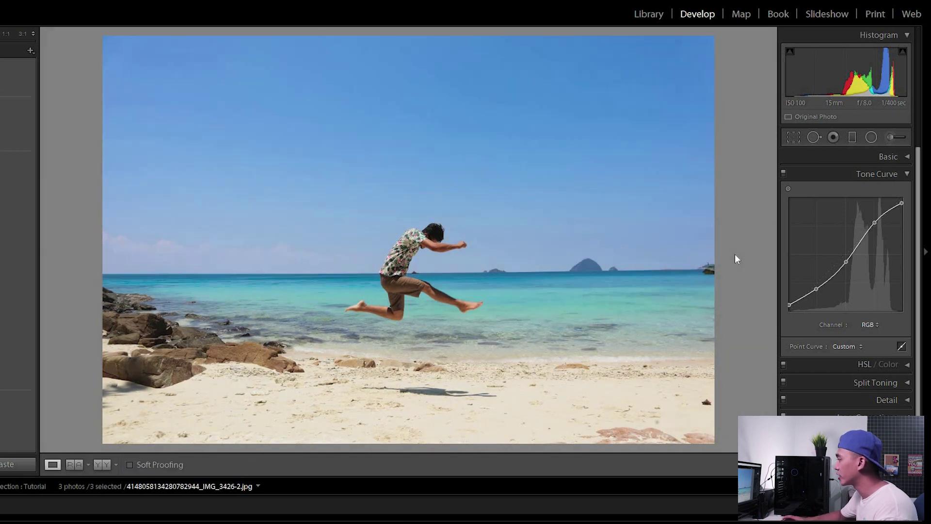
pyautogui.press('\\')
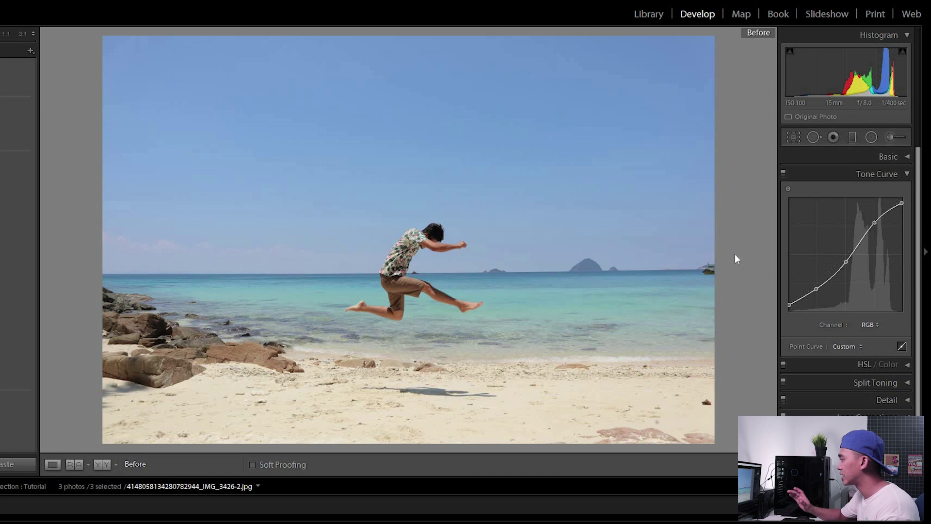
pyautogui.press('\\')
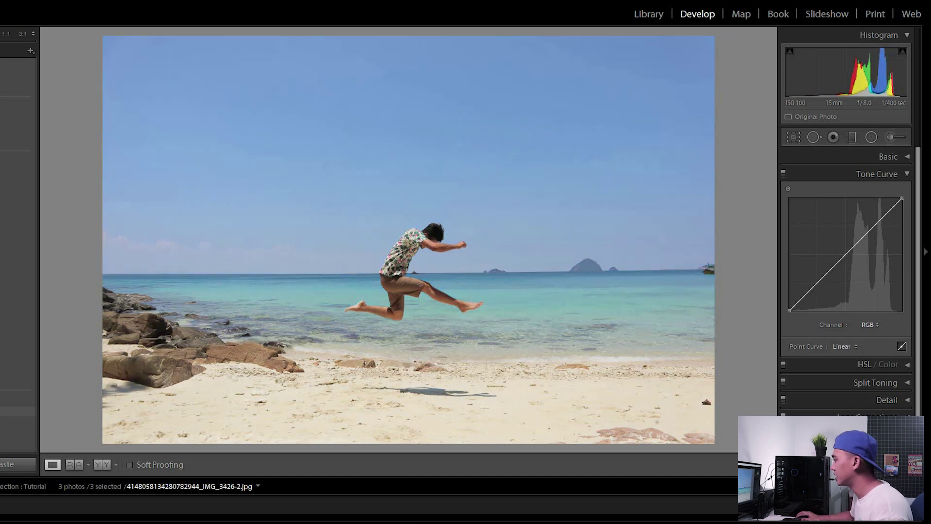
pyautogui.press('Right')
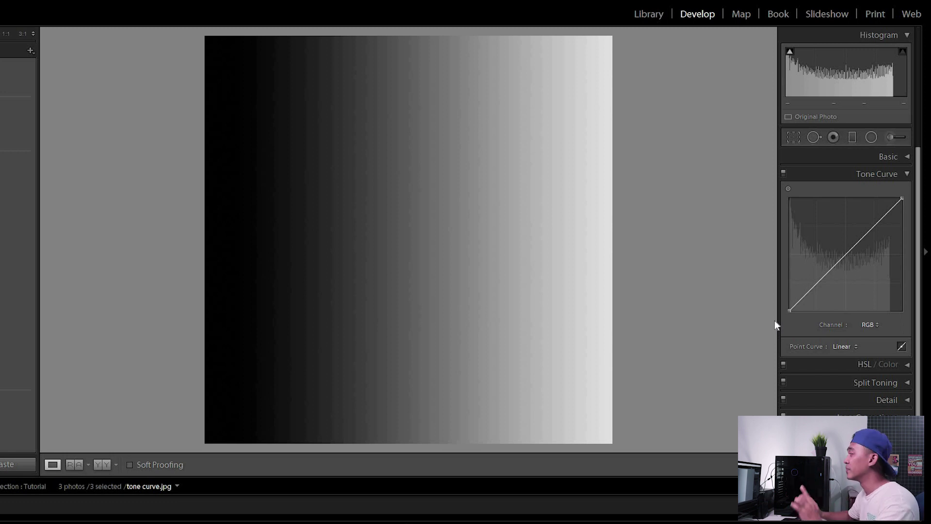
# Set the curve channel to Red, lift its highlights to tint the gradient pink, then remove the point
pyautogui.click(866, 326)
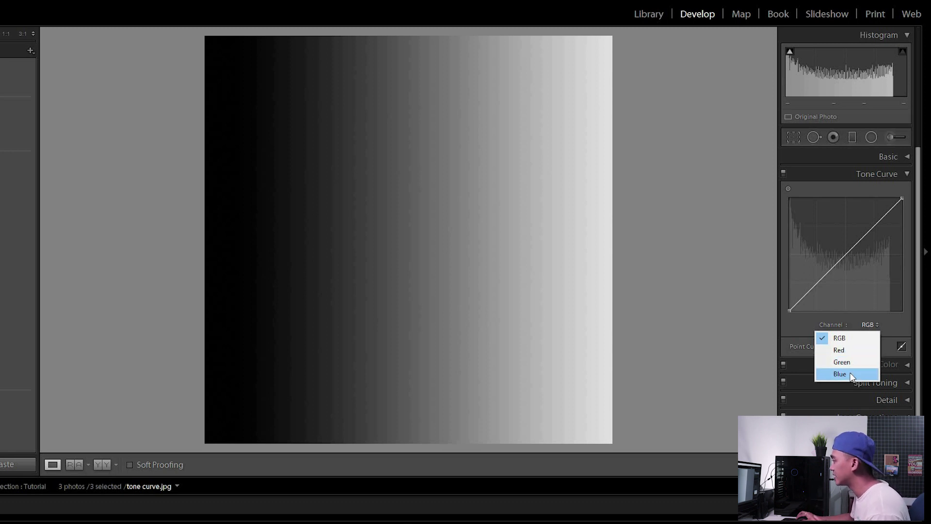
pyautogui.click(888, 324)
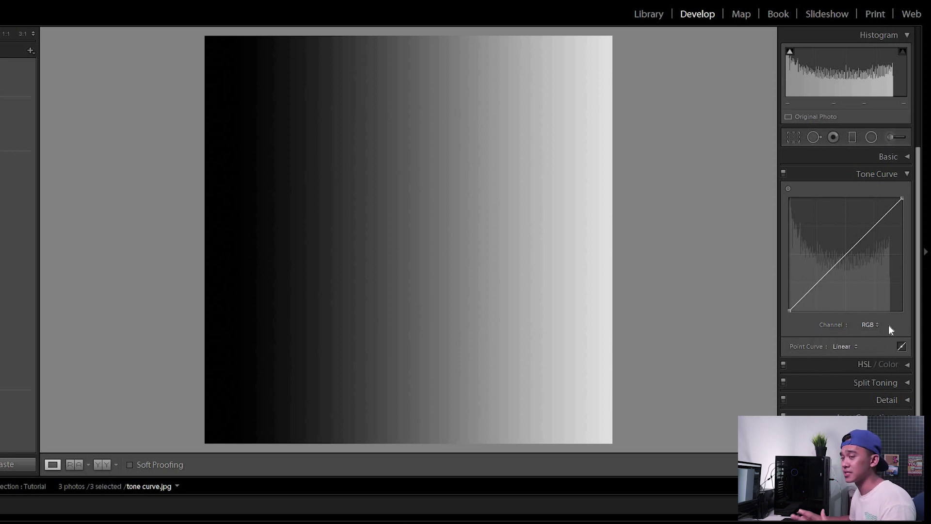
pyautogui.click(874, 326)
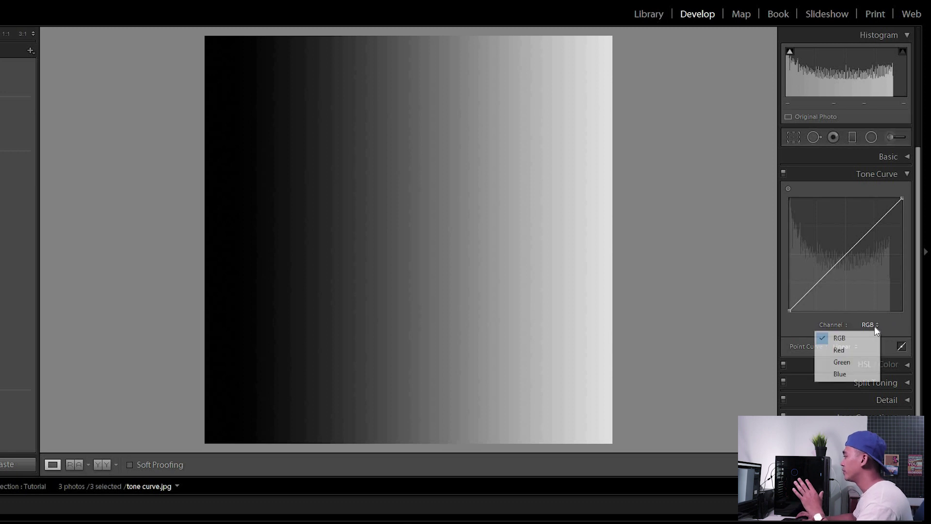
pyautogui.click(847, 347)
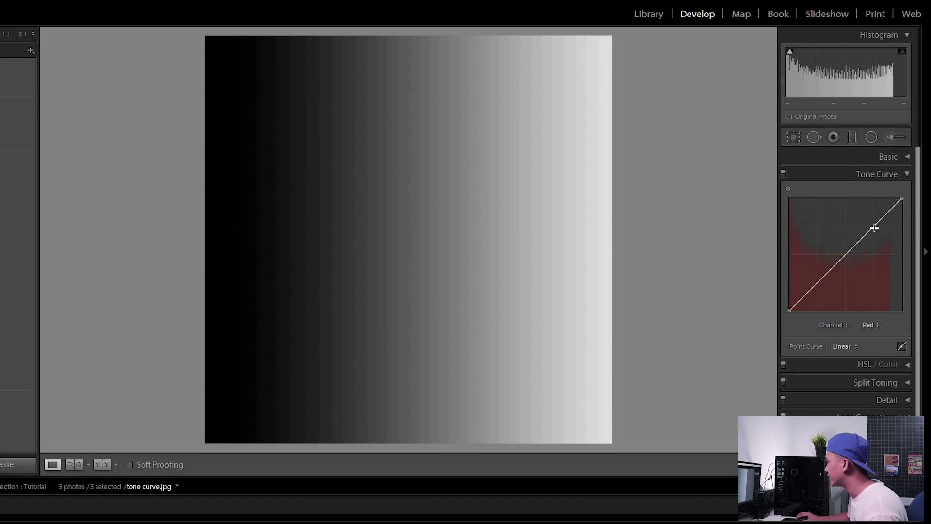
pyautogui.moveTo(875, 228); pyautogui.dragTo(874, 214)
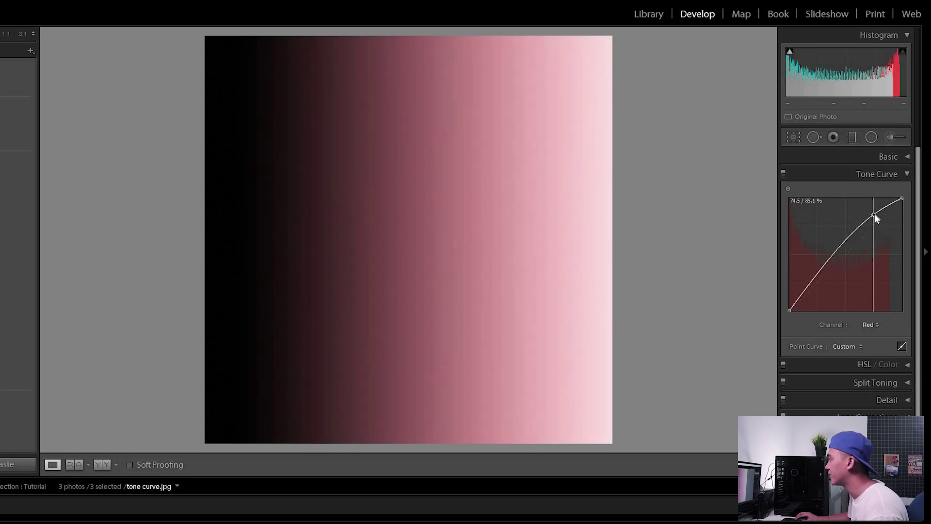
pyautogui.doubleClick(874, 213)
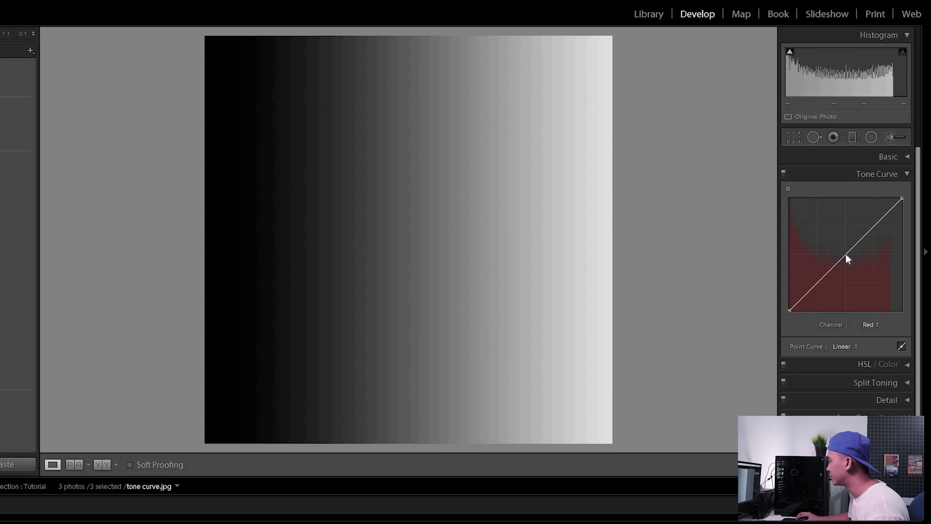
# Raise the red midtones, shadows and black point for pink and red tints, restoring neutral after each
pyautogui.moveTo(846, 254); pyautogui.dragTo(850, 223)
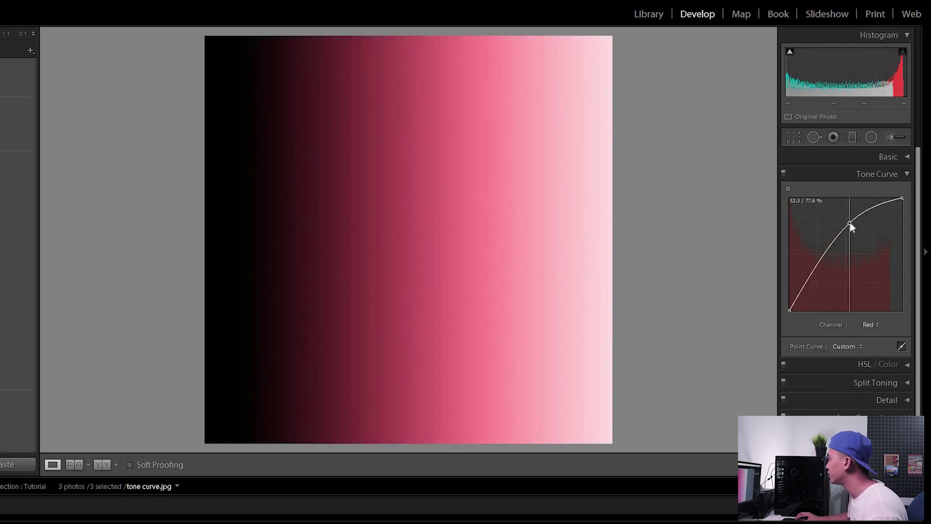
pyautogui.doubleClick(850, 222)
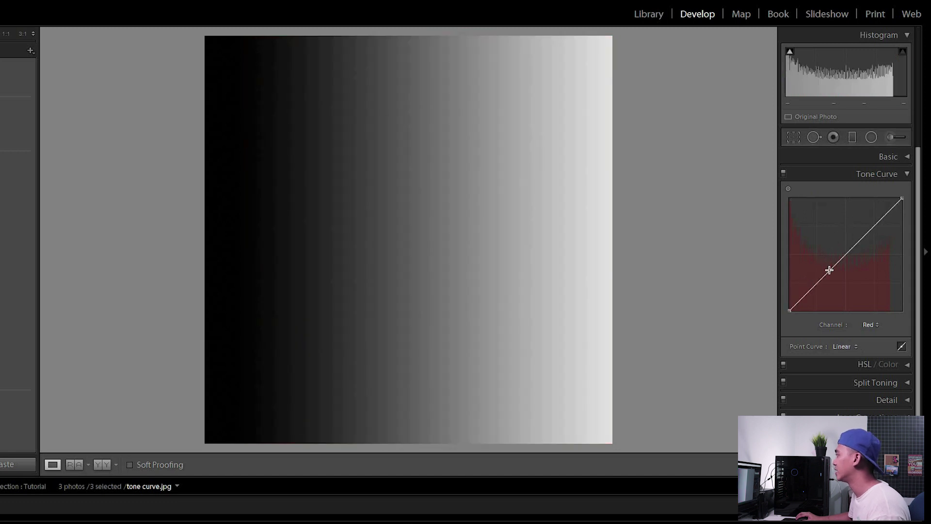
pyautogui.moveTo(818, 283); pyautogui.dragTo(817, 261)
pyautogui.doubleClick(817, 262)
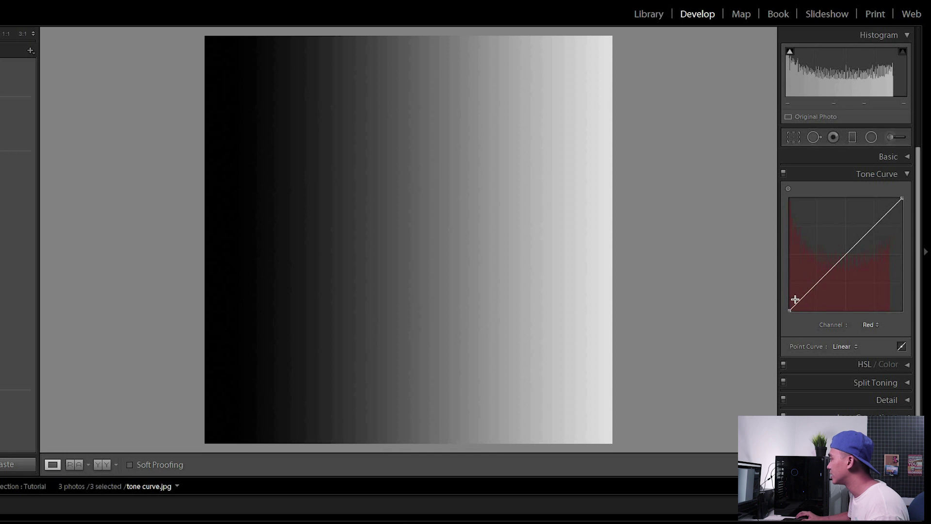
pyautogui.moveTo(789, 311); pyautogui.dragTo(782, 254)
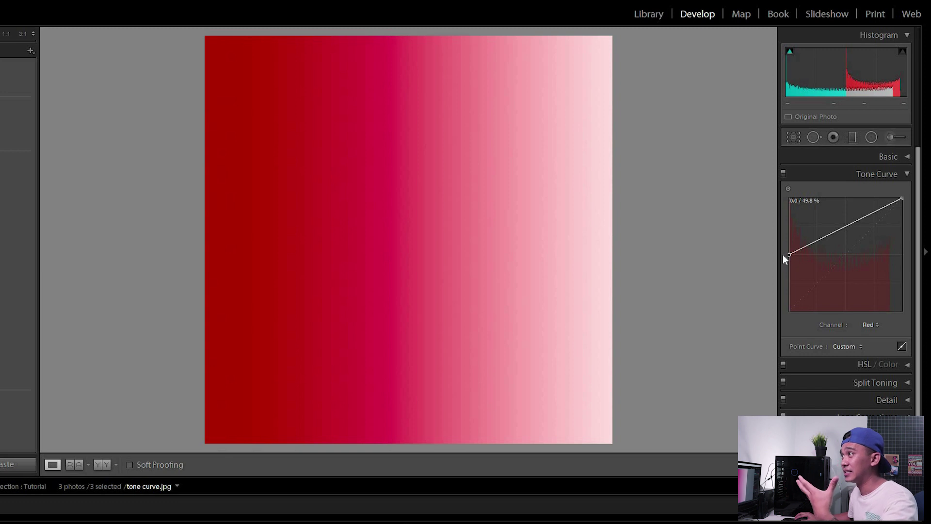
pyautogui.moveTo(783, 255); pyautogui.dragTo(780, 321)
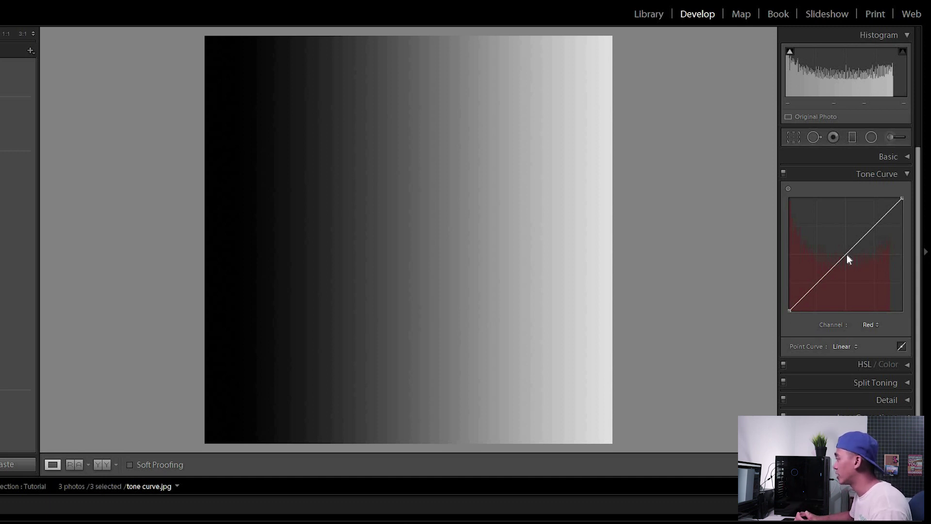
# Pull the red curve down to tint the gradient teal, then remove or undo each change
pyautogui.moveTo(846, 254); pyautogui.dragTo(848, 284)
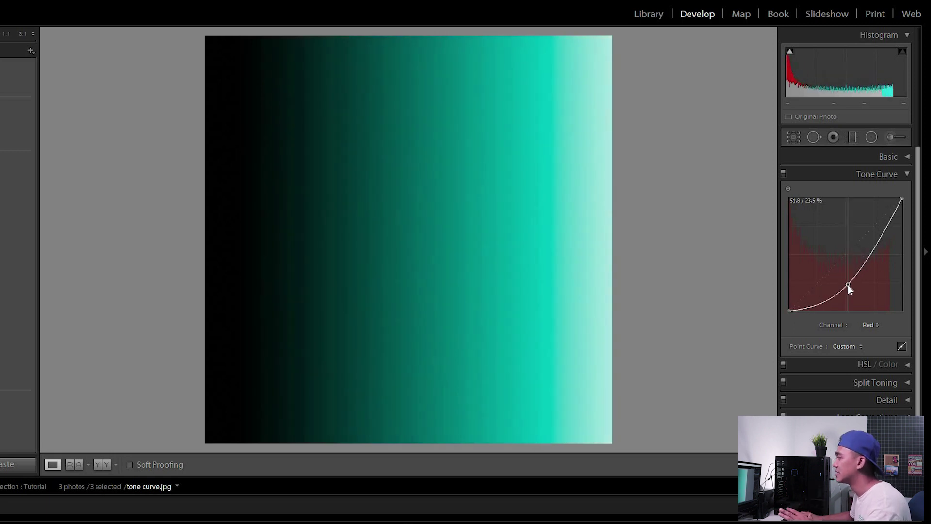
pyautogui.doubleClick(848, 284)
pyautogui.moveTo(876, 234)
pyautogui.mouseDown()
pyautogui.moveTo(844, 278)
pyautogui.moveTo(872, 248)
pyautogui.moveTo(868, 255)
pyautogui.mouseUp()
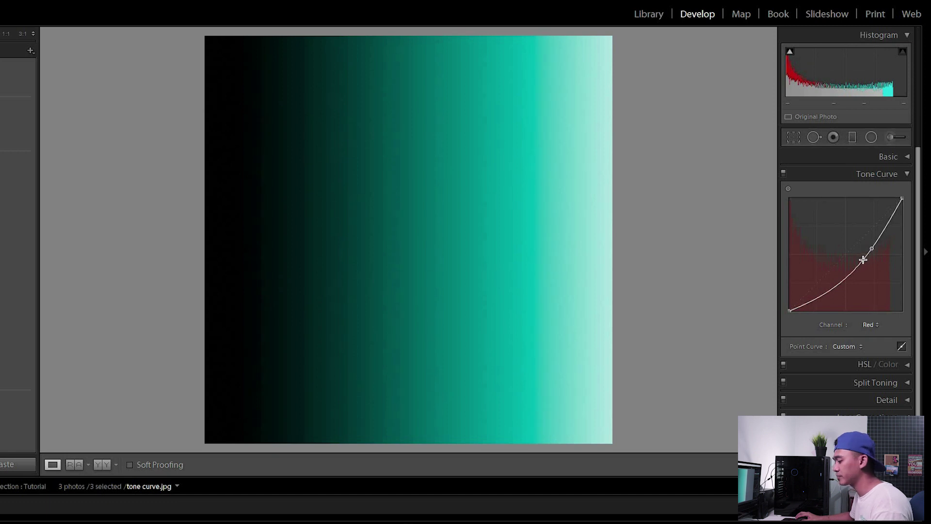
pyautogui.hotkey('ctrl', 'z')
pyautogui.hotkey('ctrl', 'z')
pyautogui.moveTo(817, 283); pyautogui.dragTo(816, 296)
pyautogui.hotkey('ctrl', 'z')
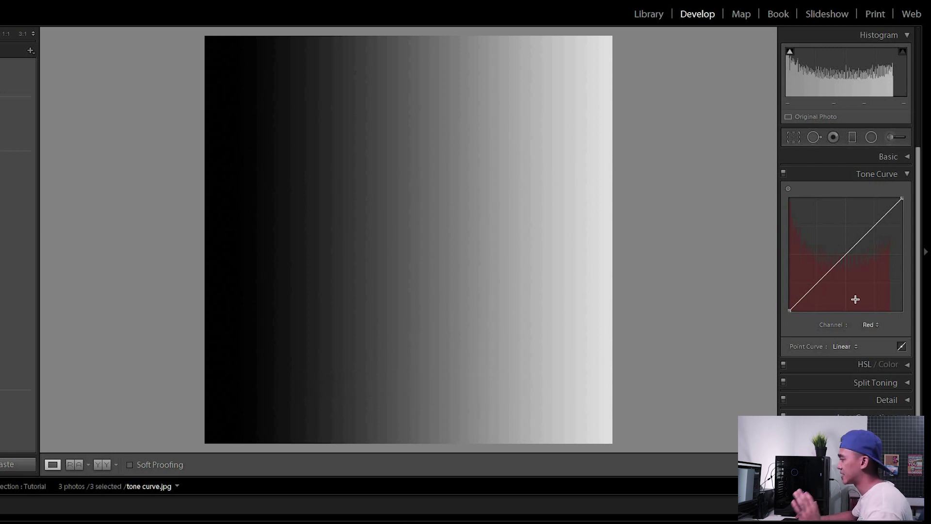
pyautogui.click(870, 325)
# Bend the Green channel curve to tint the gradient, then remove the point to restore grey
pyautogui.click(852, 363)
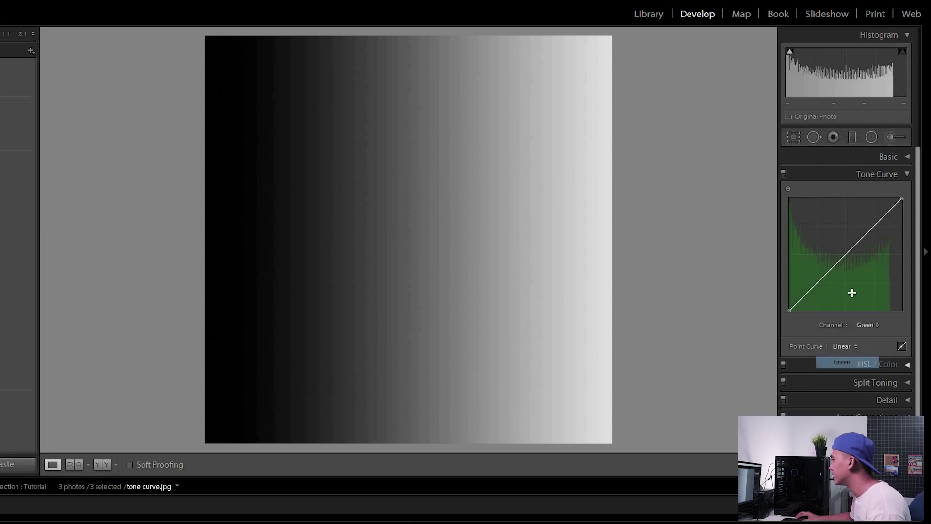
pyautogui.moveTo(847, 253)
pyautogui.mouseDown()
pyautogui.moveTo(846, 227)
pyautogui.moveTo(847, 278)
pyautogui.mouseUp()
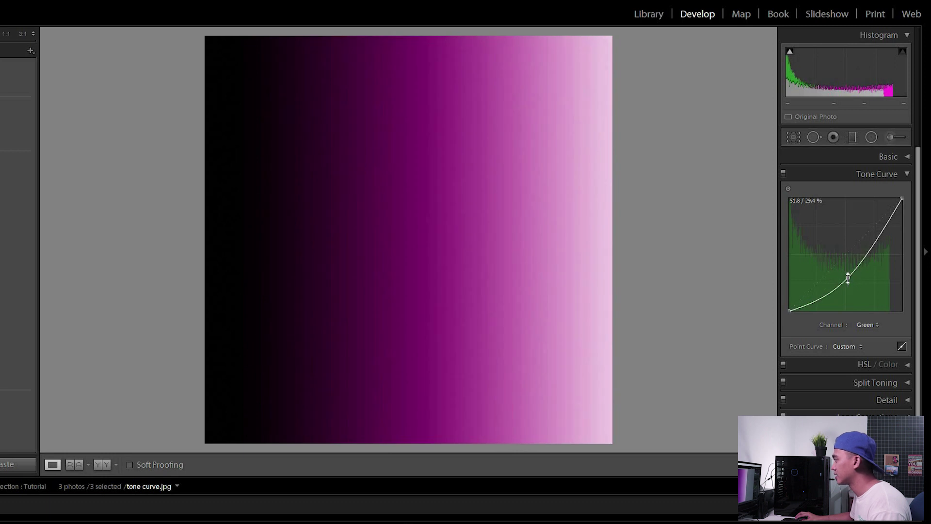
pyautogui.doubleClick(847, 278)
# Switch to the Blue channel, bend its curve to turn the gradient yellow, then remove the point
pyautogui.click(872, 325)
pyautogui.click(849, 376)
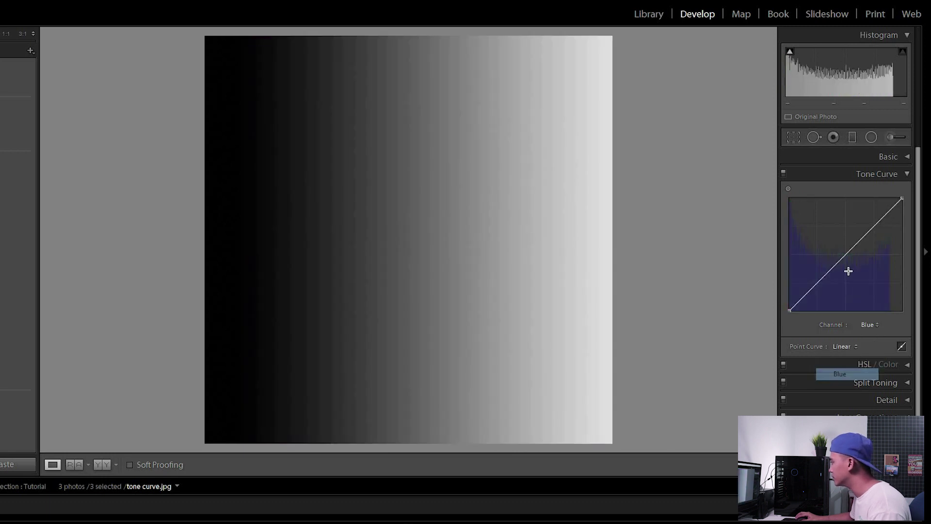
pyautogui.moveTo(846, 255)
pyautogui.mouseDown()
pyautogui.moveTo(847, 218)
pyautogui.moveTo(851, 286)
pyautogui.mouseUp()
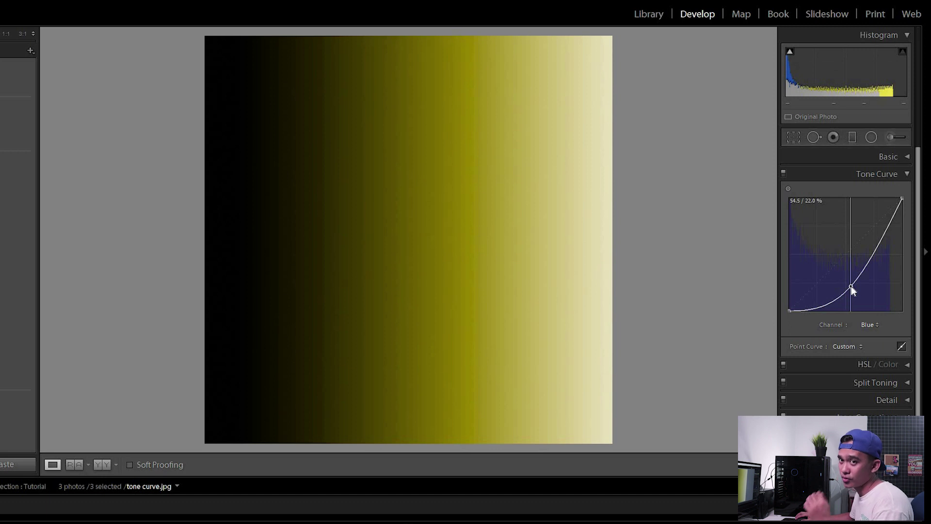
pyautogui.doubleClick(851, 286)
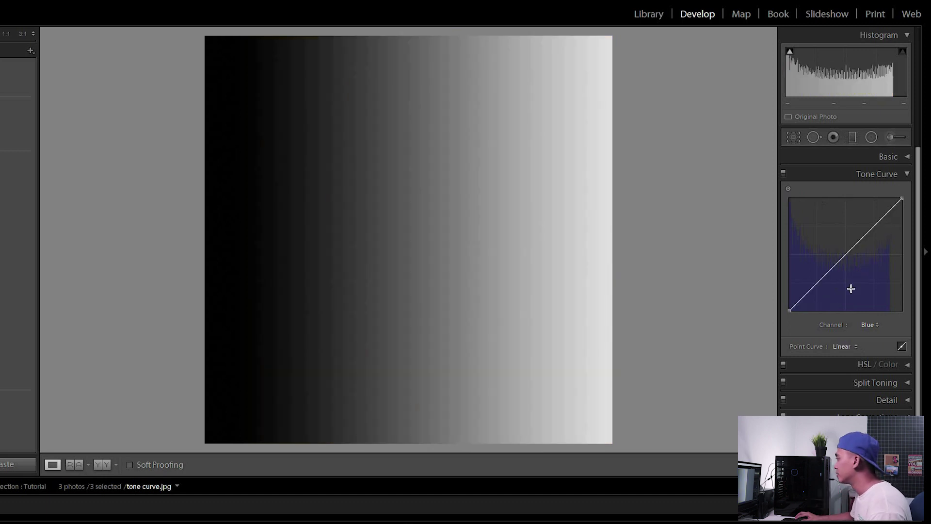
pyautogui.click(868, 324)
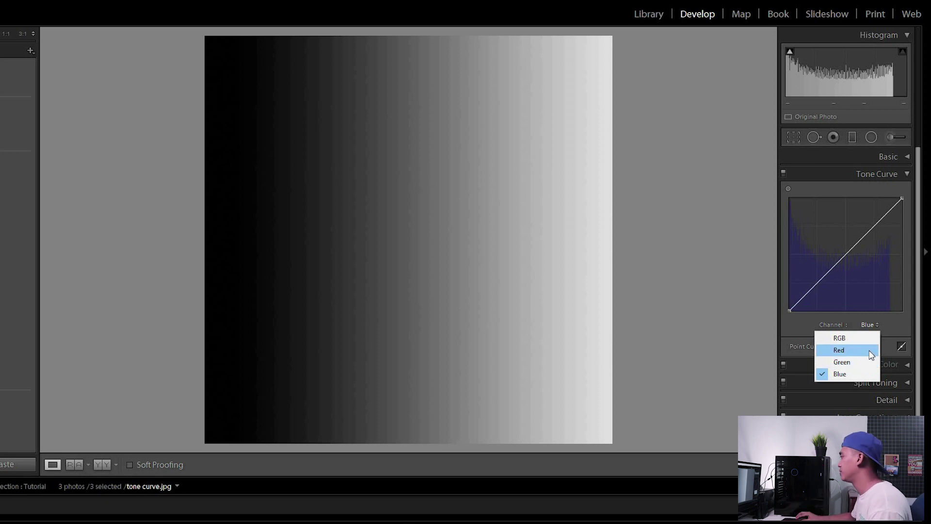
# Return the tone curve to RGB, move to the beach jump photo and view it at 1:1
pyautogui.click(894, 323)
pyautogui.click(860, 331)
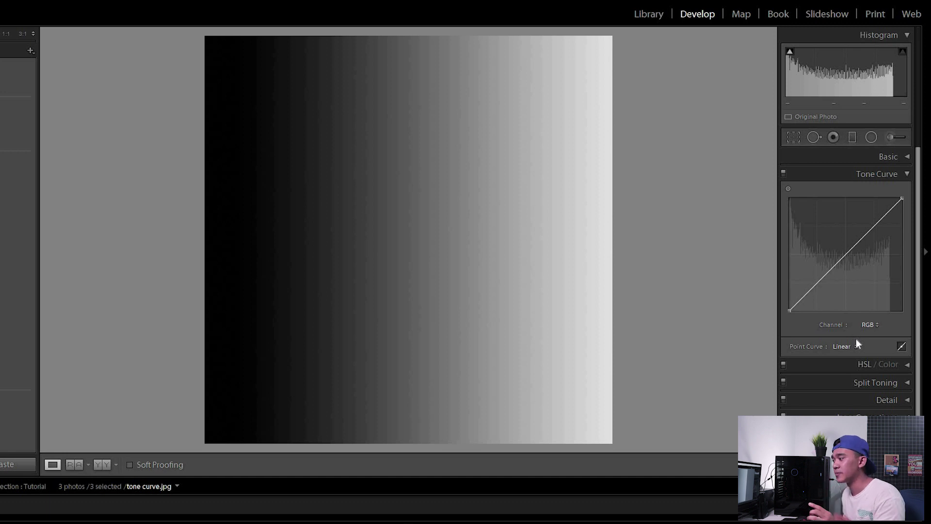
pyautogui.press('Right')
pyautogui.press('Right')
pyautogui.click(435, 239)
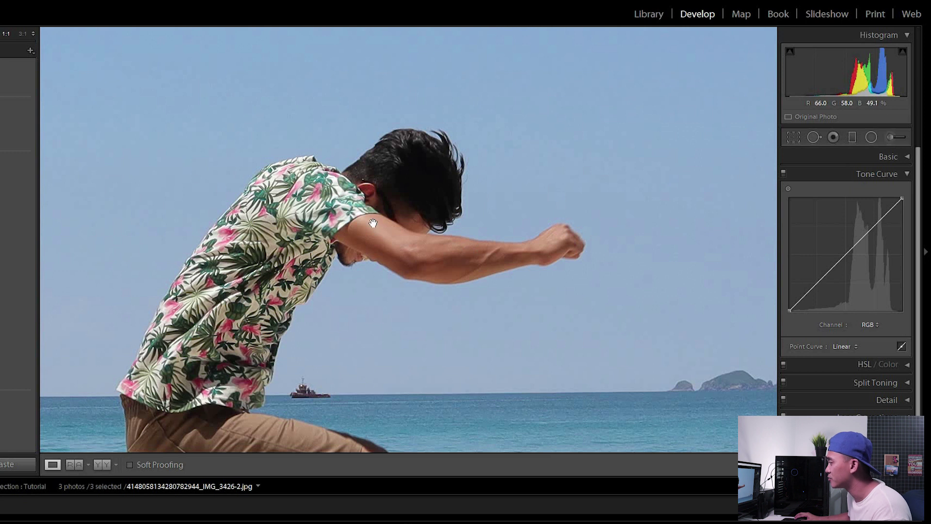
# Switch to the Red channel, nudge a highlights point, remove it, and fit the whole photo in view
pyautogui.click(872, 325)
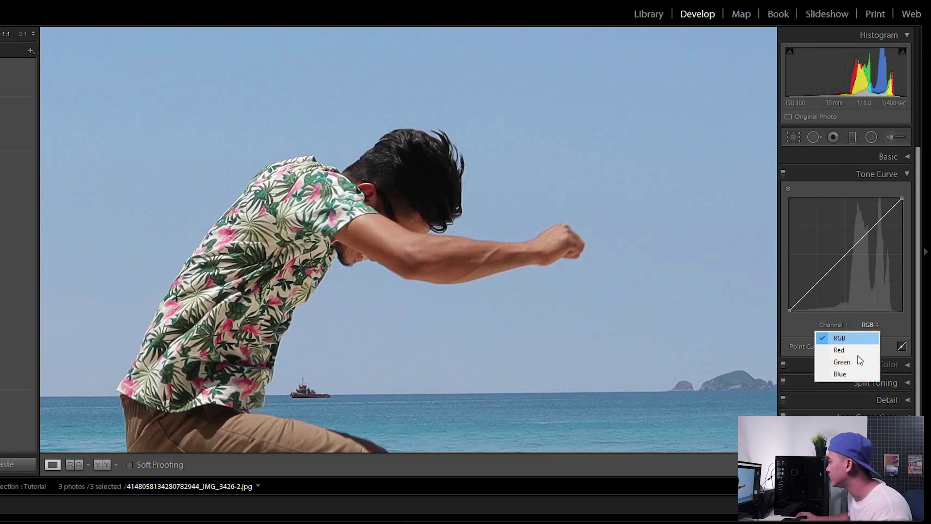
pyautogui.click(853, 351)
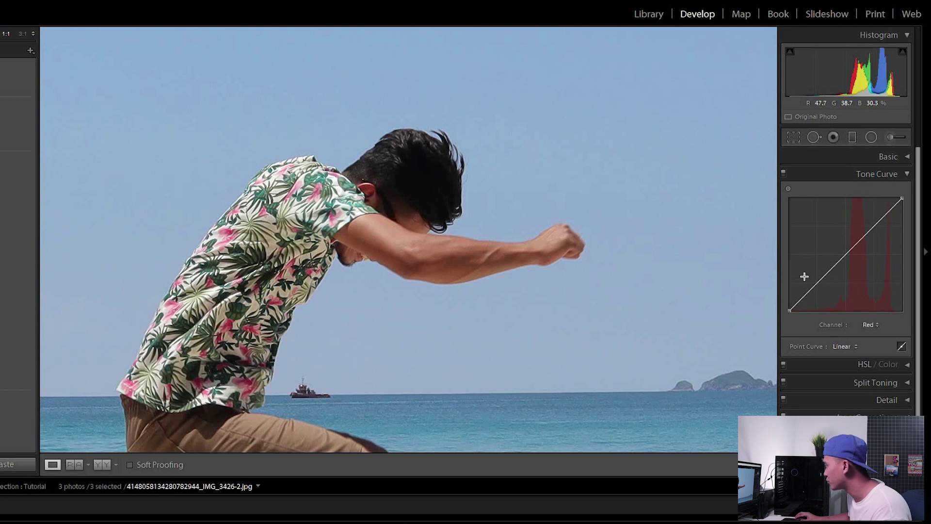
pyautogui.moveTo(874, 227); pyautogui.dragTo(875, 228)
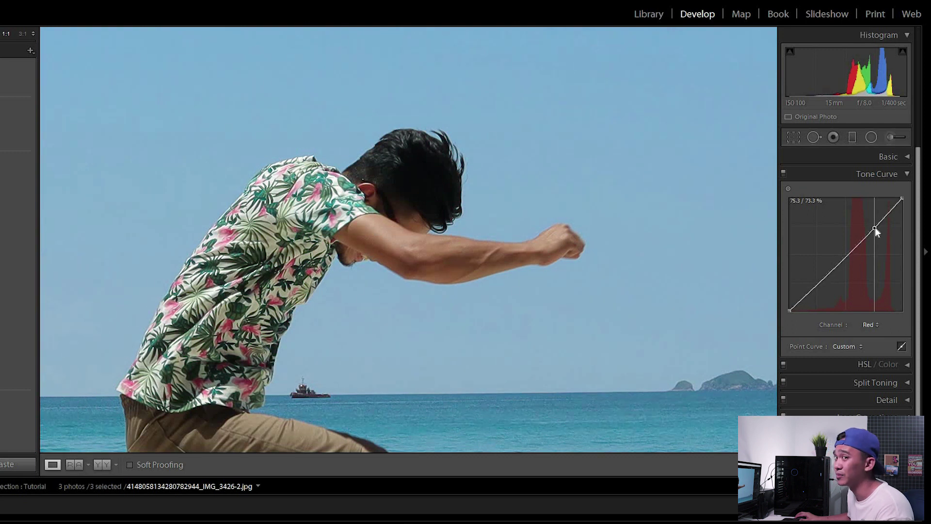
pyautogui.moveTo(875, 228); pyautogui.dragTo(874, 228)
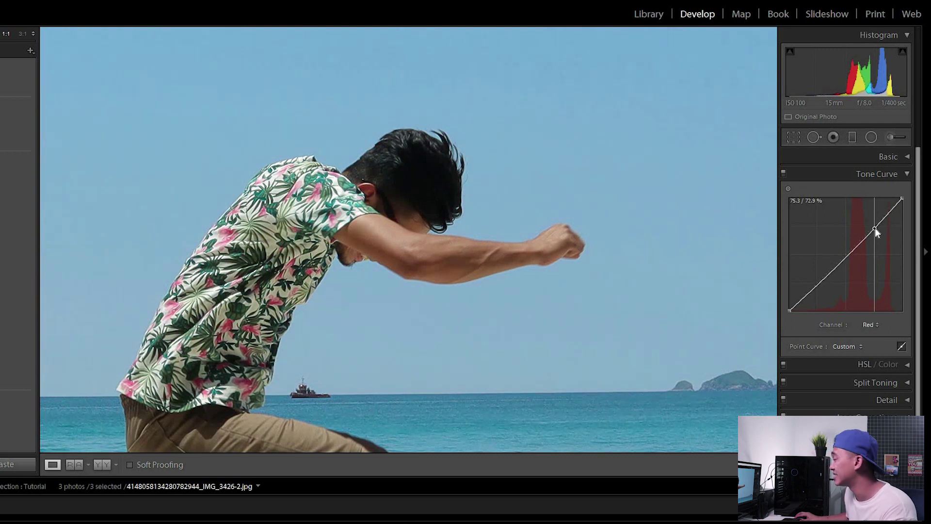
pyautogui.doubleClick(875, 228)
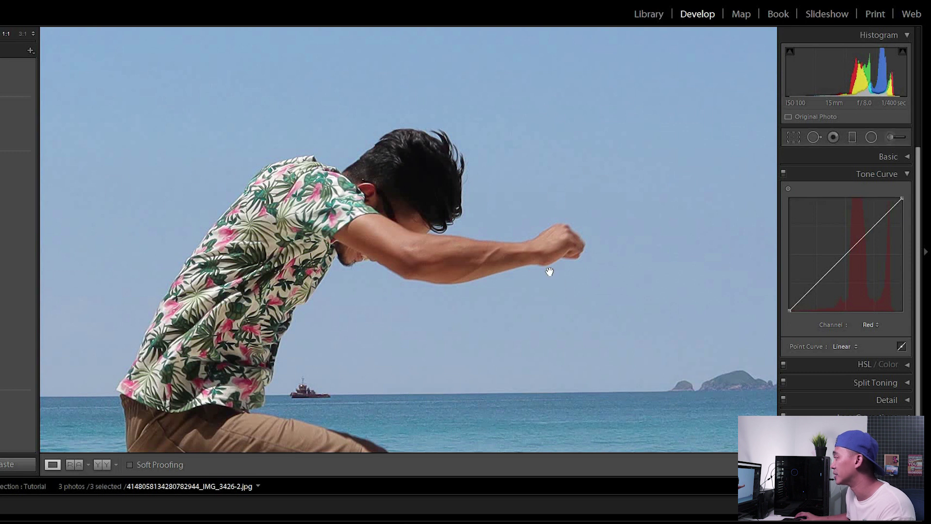
pyautogui.click(533, 270)
# Set the tone curve channel back to RGB
pyautogui.click(866, 326)
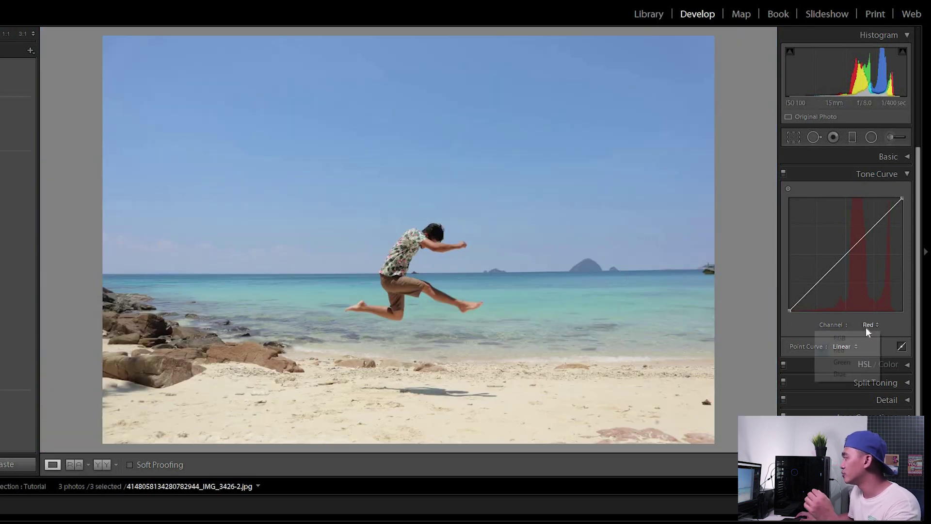
pyautogui.click(898, 327)
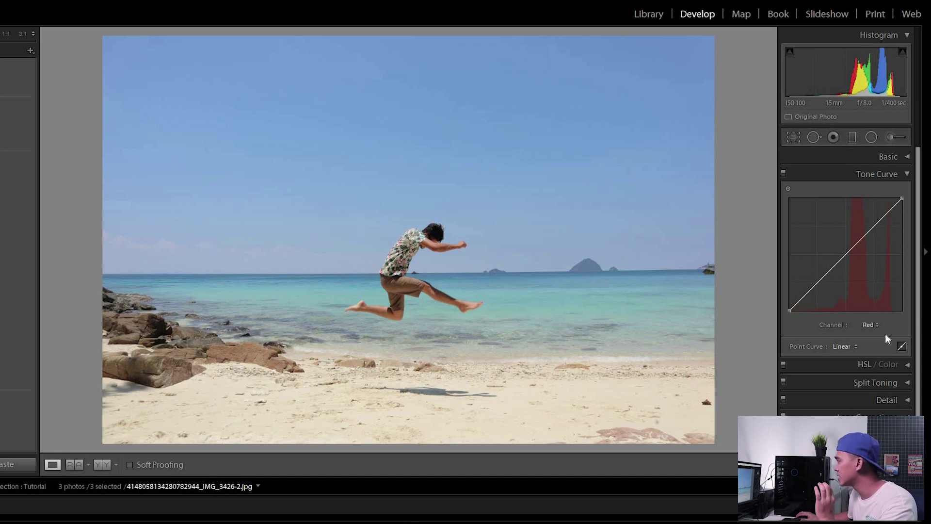
pyautogui.click(873, 325)
pyautogui.click(841, 338)
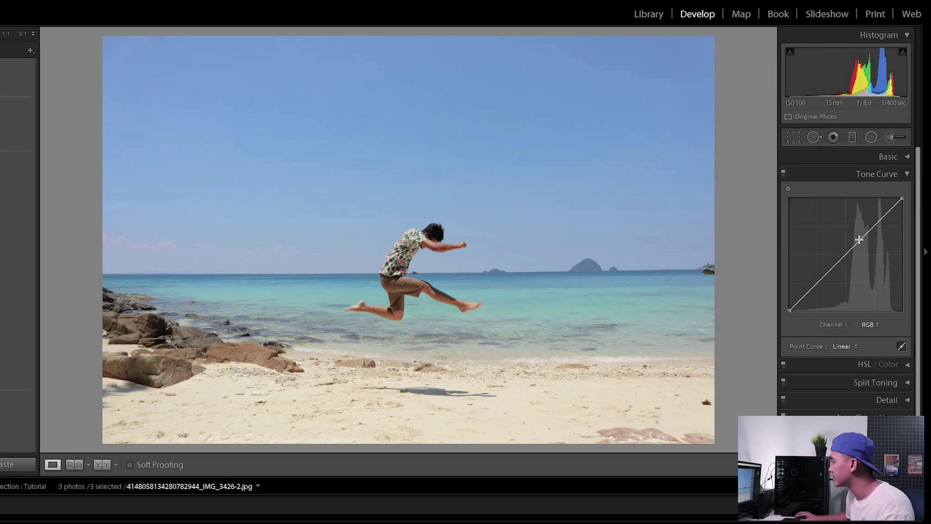
# Add upper and midtone points, raise highlights, lower midtones and shadows, and lift the black point slightly
pyautogui.moveTo(859, 239); pyautogui.dragTo(875, 227)
pyautogui.click(845, 257)
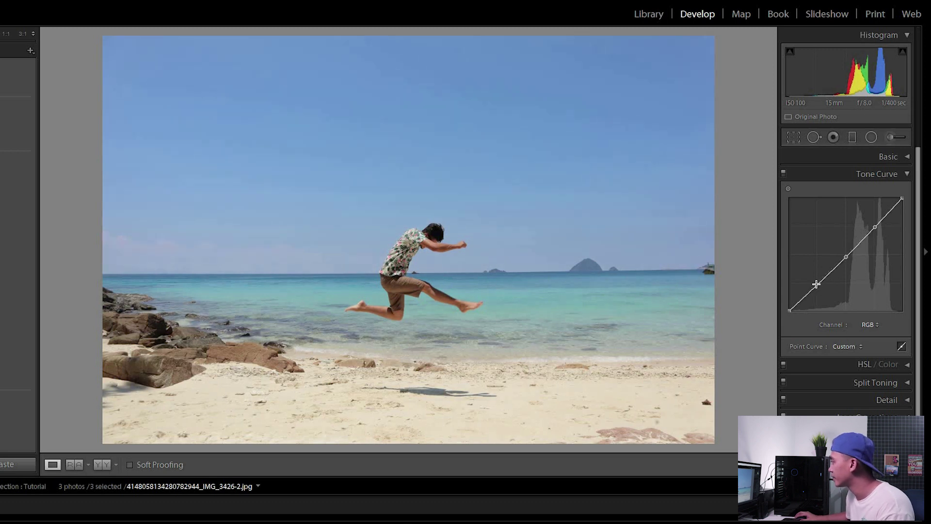
pyautogui.moveTo(876, 225); pyautogui.dragTo(874, 221)
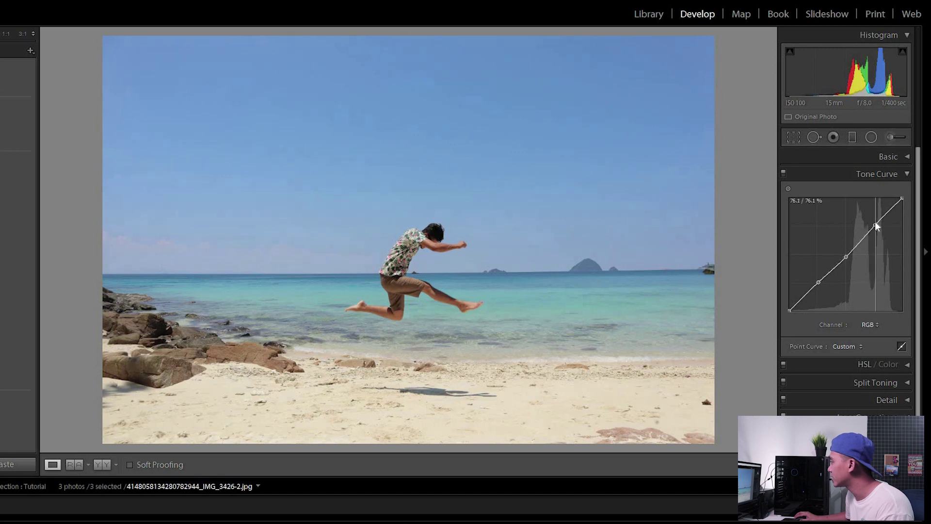
pyautogui.moveTo(845, 256); pyautogui.dragTo(845, 261)
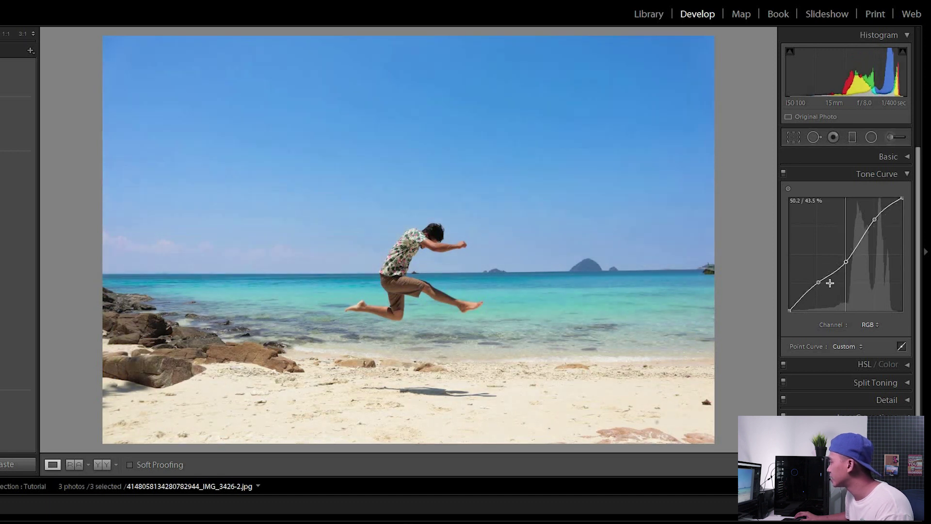
pyautogui.moveTo(819, 282); pyautogui.dragTo(817, 286)
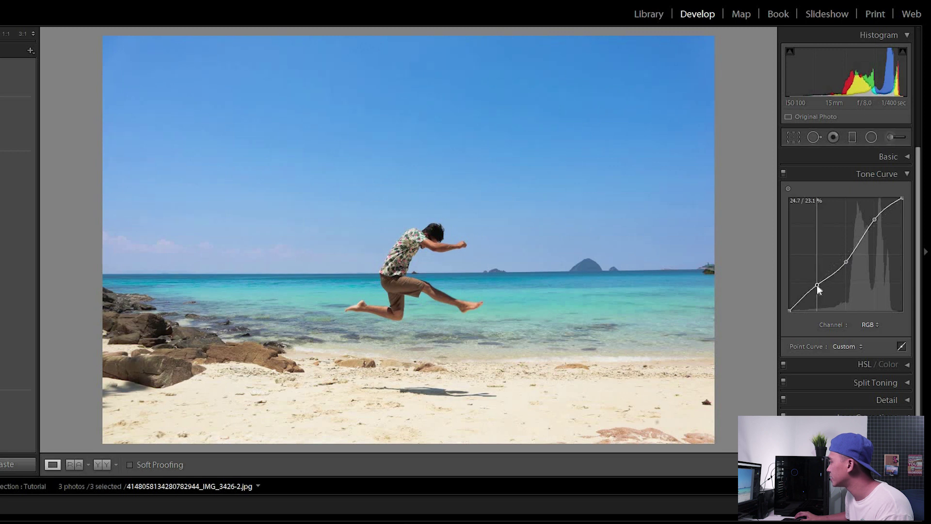
pyautogui.moveTo(790, 310)
pyautogui.mouseDown()
pyautogui.moveTo(784, 296)
pyautogui.moveTo(787, 312)
pyautogui.mouseUp()
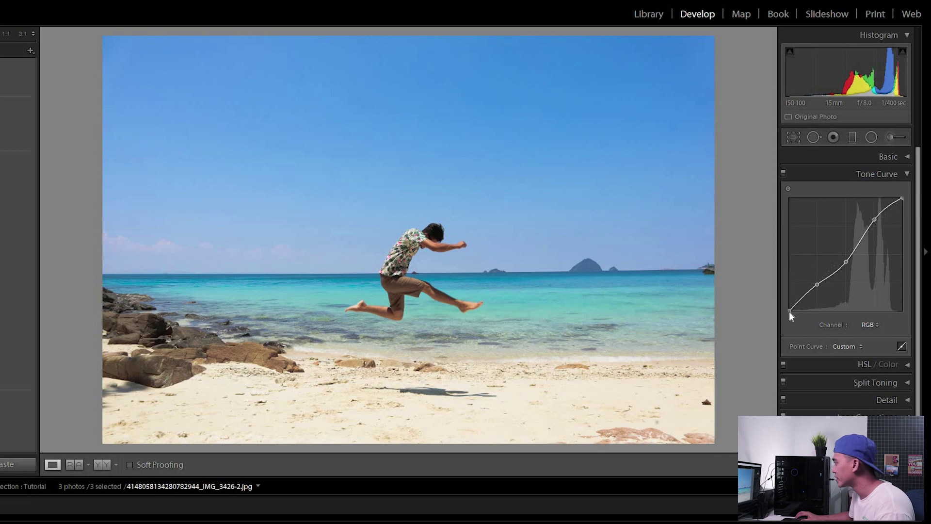
# Drag the black endpoint up and back down, settling it at a gentle lift for faded shadows
pyautogui.moveTo(786, 311)
pyautogui.mouseDown()
pyautogui.moveTo(771, 284)
pyautogui.moveTo(761, 301)
pyautogui.moveTo(757, 287)
pyautogui.moveTo(787, 287)
pyautogui.mouseUp()
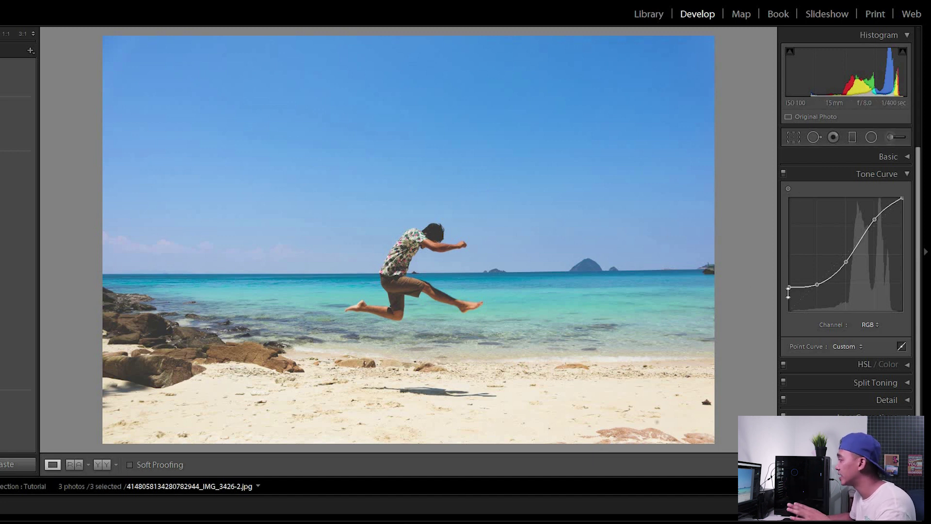
pyautogui.moveTo(784, 284)
pyautogui.mouseDown()
pyautogui.moveTo(783, 292)
pyautogui.moveTo(769, 252)
pyautogui.mouseUp()
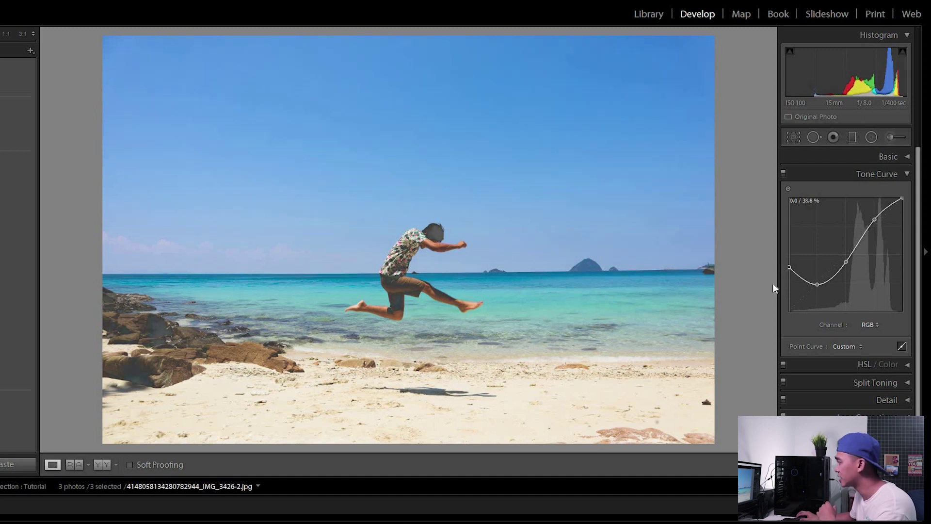
pyautogui.moveTo(769, 251); pyautogui.dragTo(752, 294)
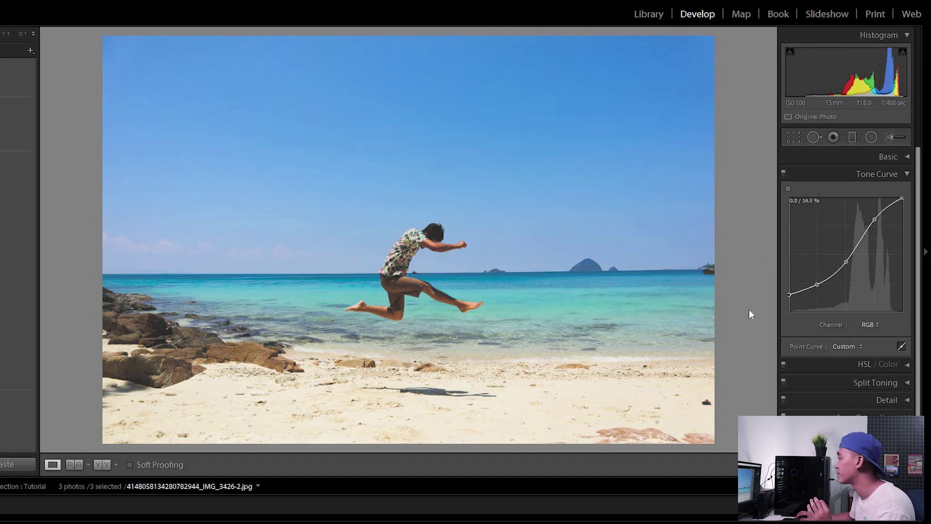
pyautogui.moveTo(748, 309); pyautogui.dragTo(741, 322)
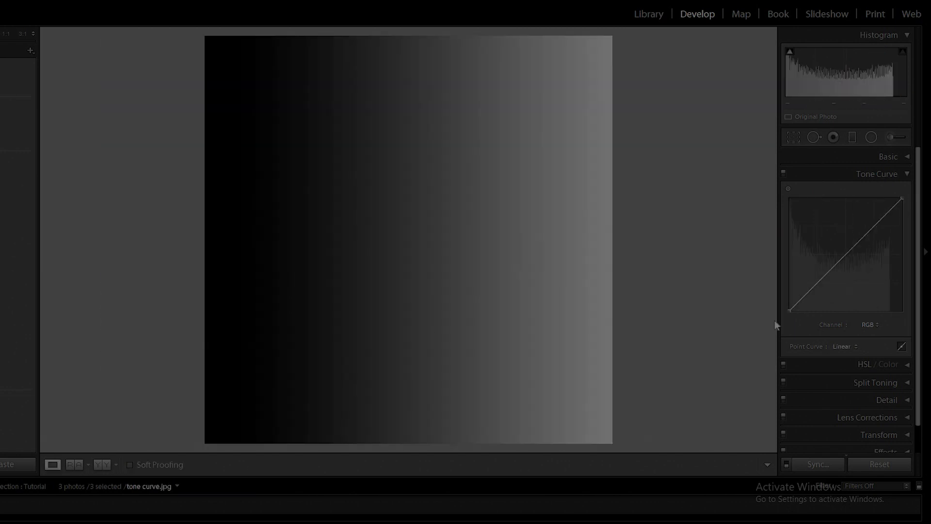
# Switch the gradient's tone curve to the Red channel and bend the curve to tint it red
pyautogui.click(869, 324)
pyautogui.click(848, 349)
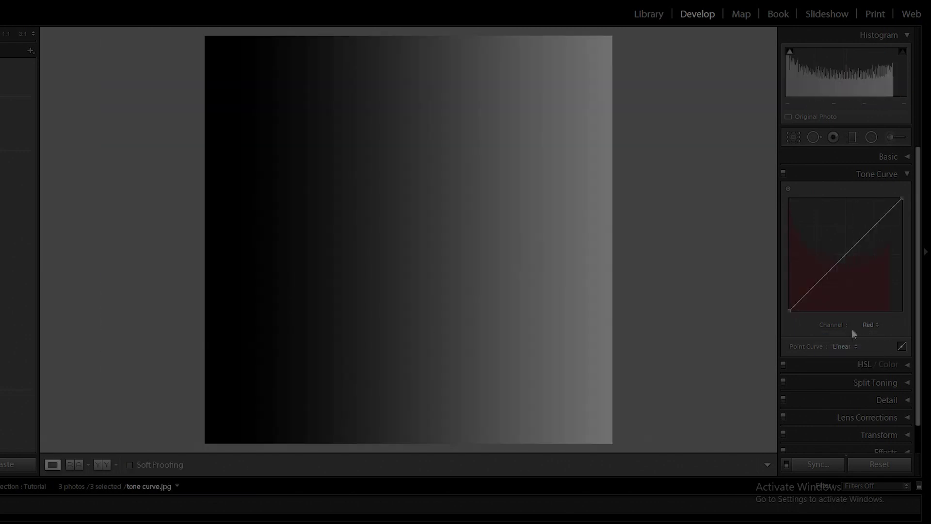
pyautogui.moveTo(848, 252)
pyautogui.mouseDown()
pyautogui.moveTo(817, 262)
pyautogui.moveTo(779, 316)
pyautogui.mouseUp()
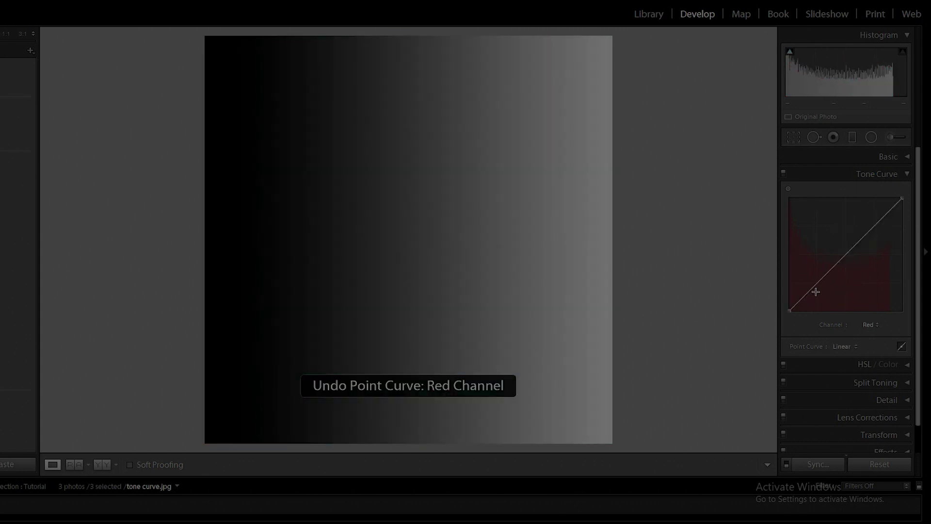